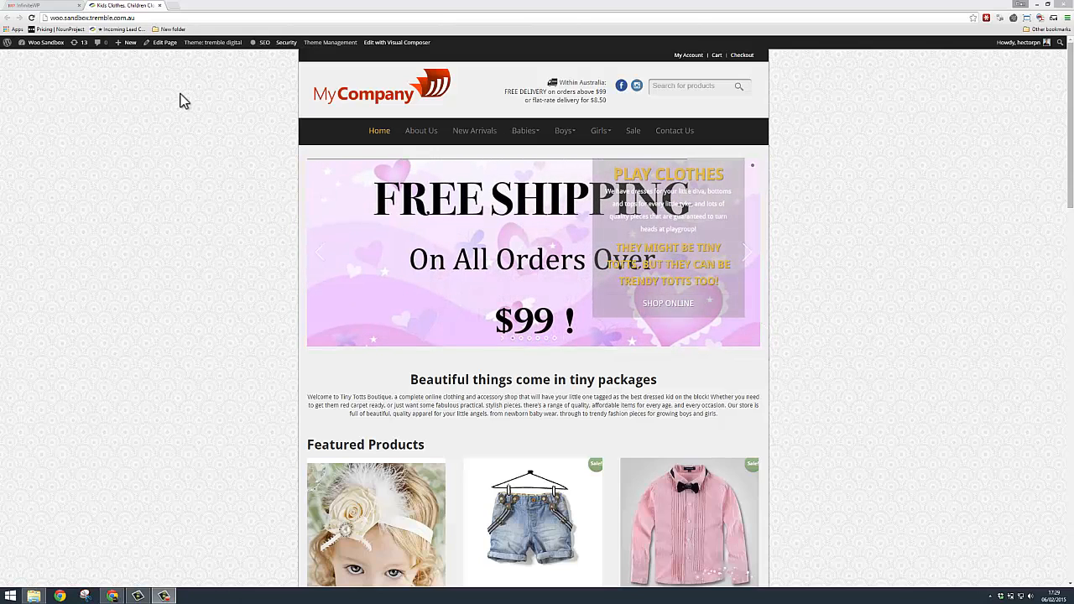
# Step: Open the WordPress admin dashboard at woo.sandbox.tremble.com.au/wp-admin
pyautogui.click(166, 18)
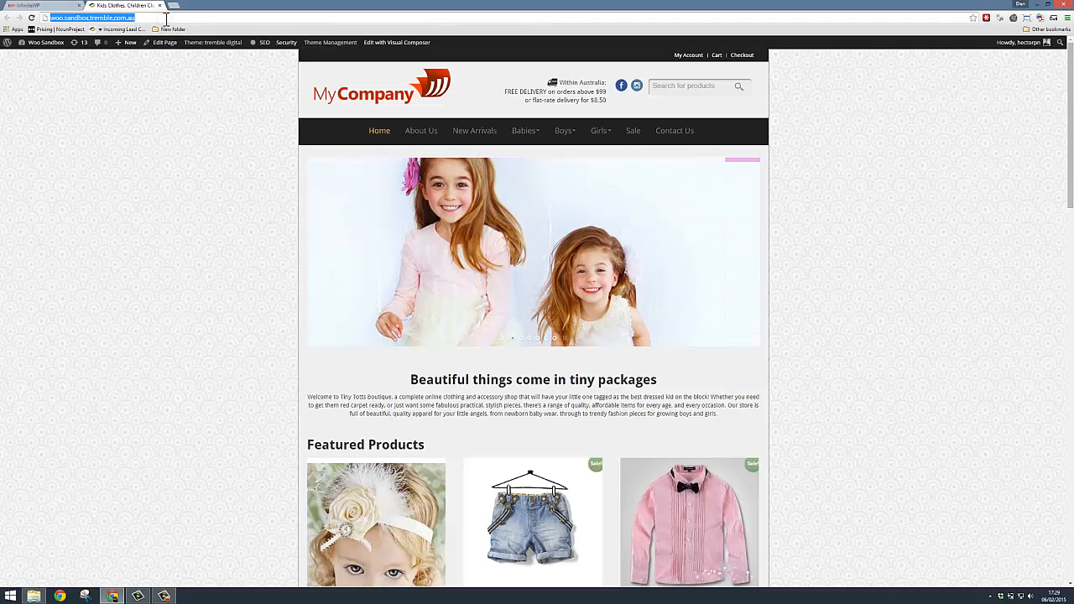
pyautogui.click(167, 18)
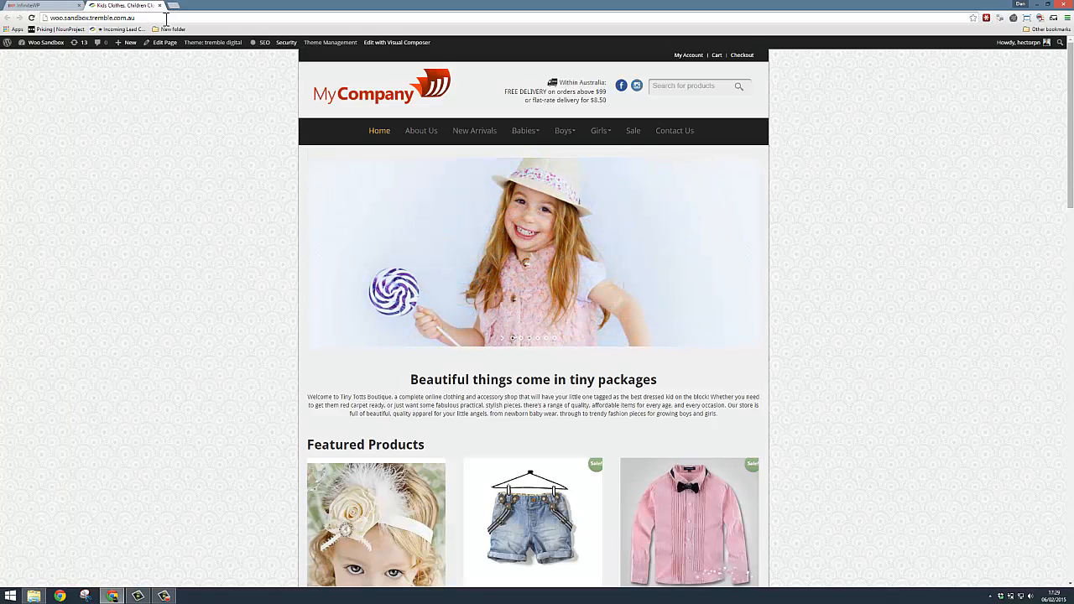
pyautogui.write('/')
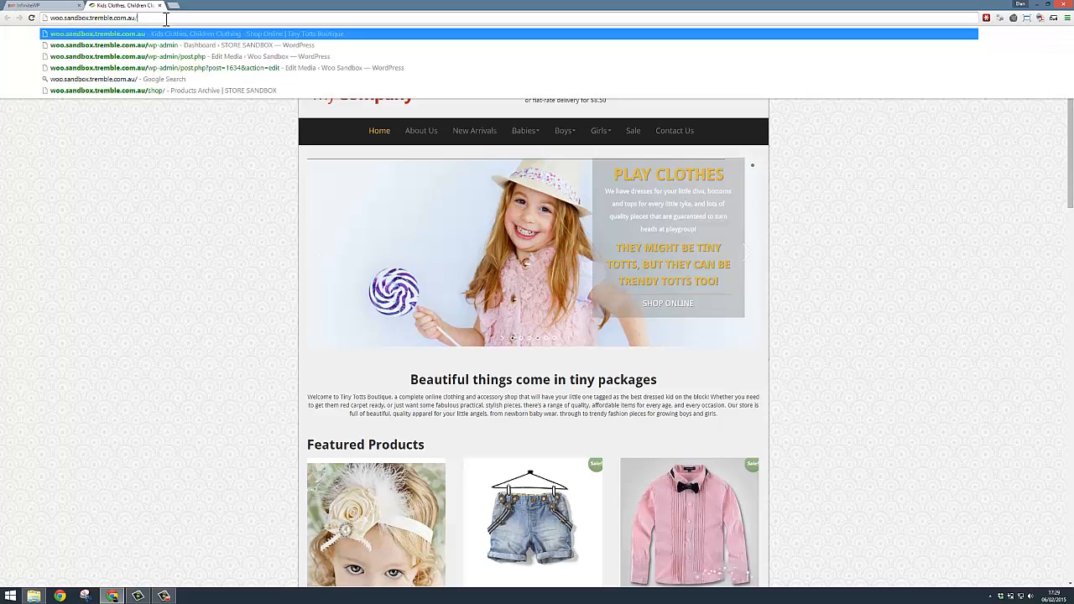
pyautogui.write('wp')
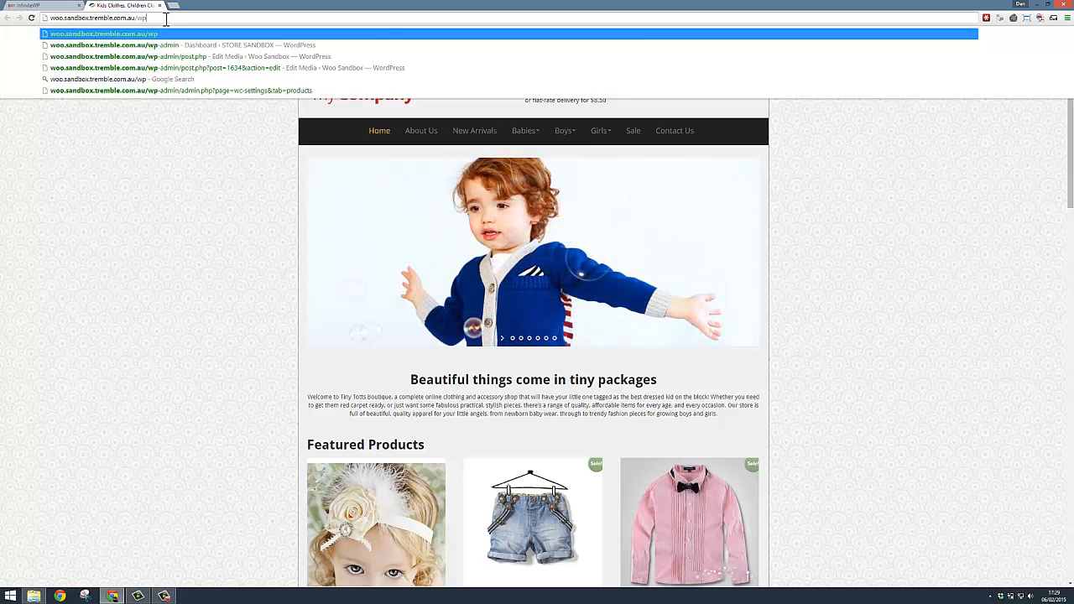
pyautogui.write('-')
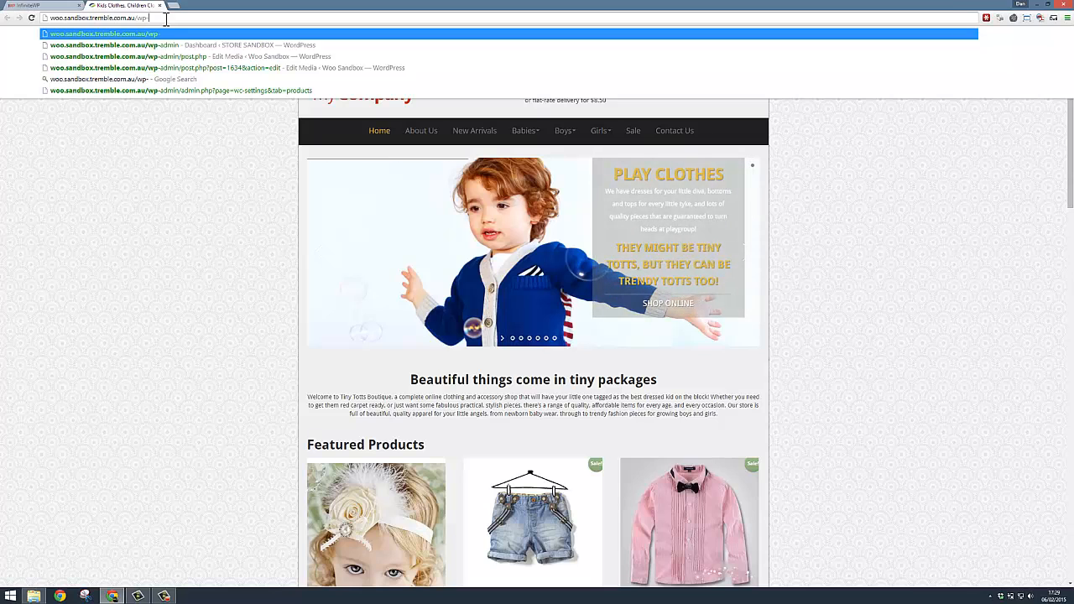
pyautogui.write('admin')
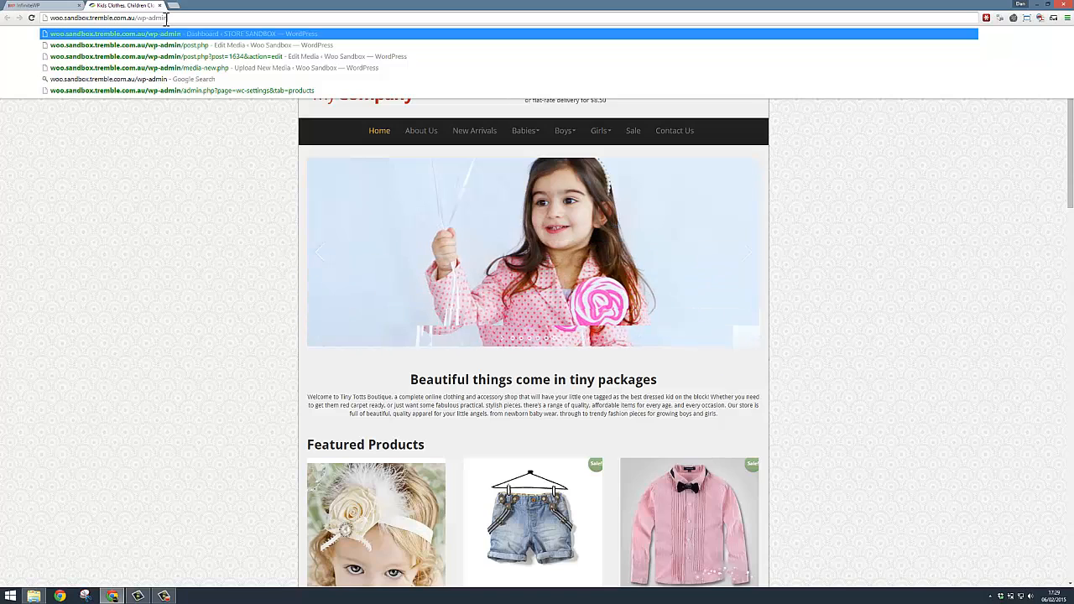
pyautogui.press('Return')
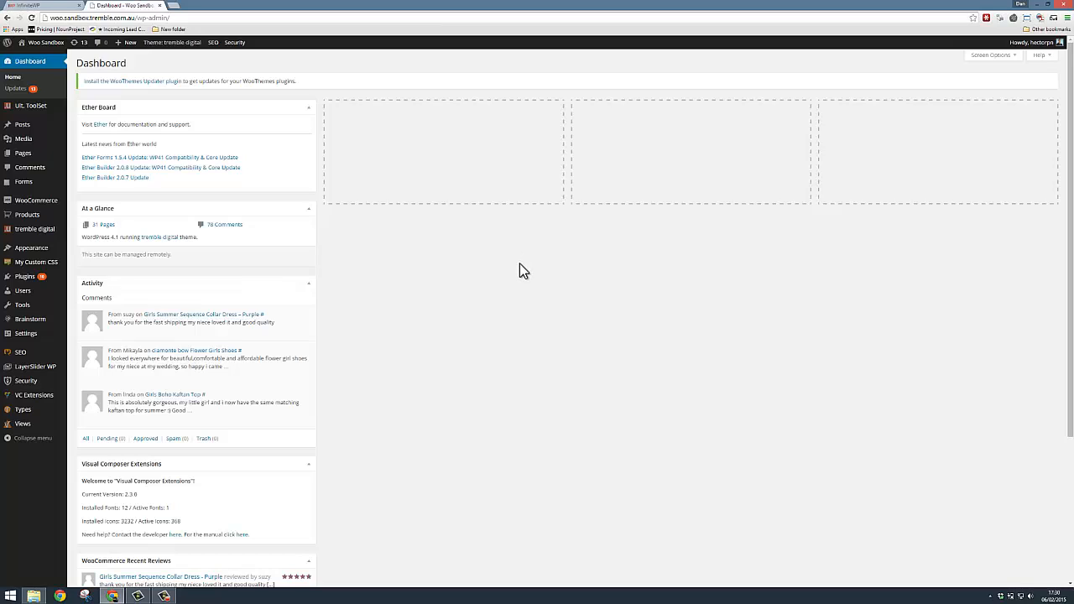
# Step: Open the store's product list in the admin and open the public storefront in a separate browser tab
pyautogui.moveTo(142, 362)
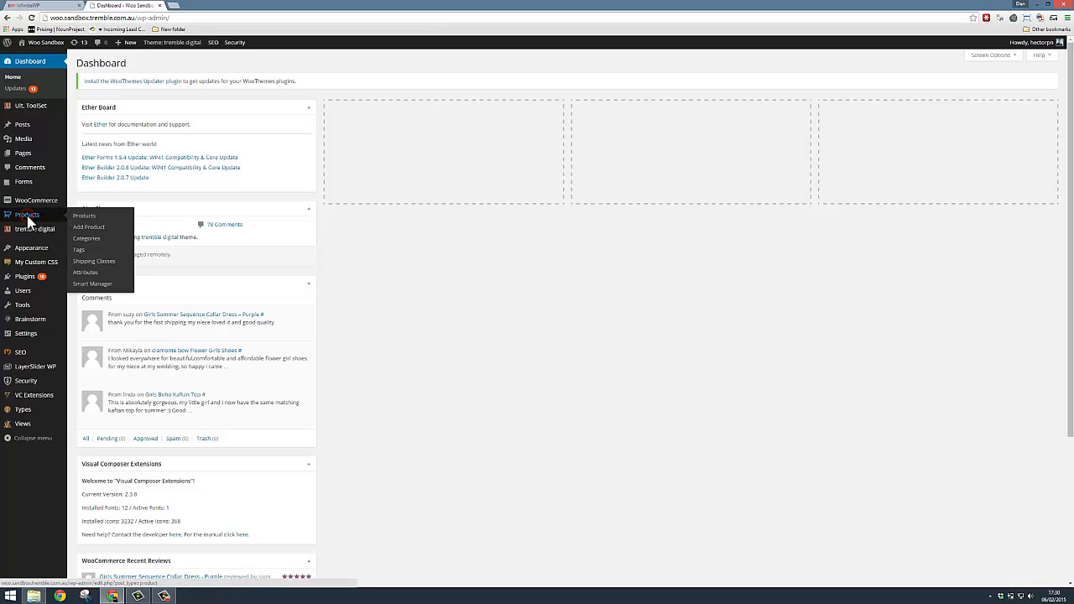
pyautogui.click(28, 217)
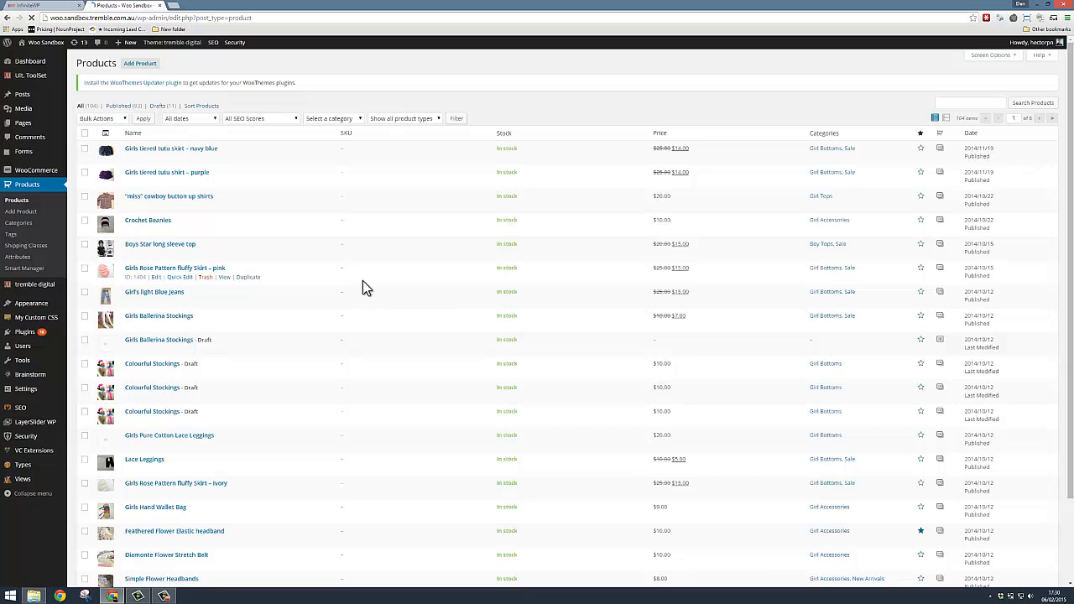
pyautogui.rightClick(45, 44)
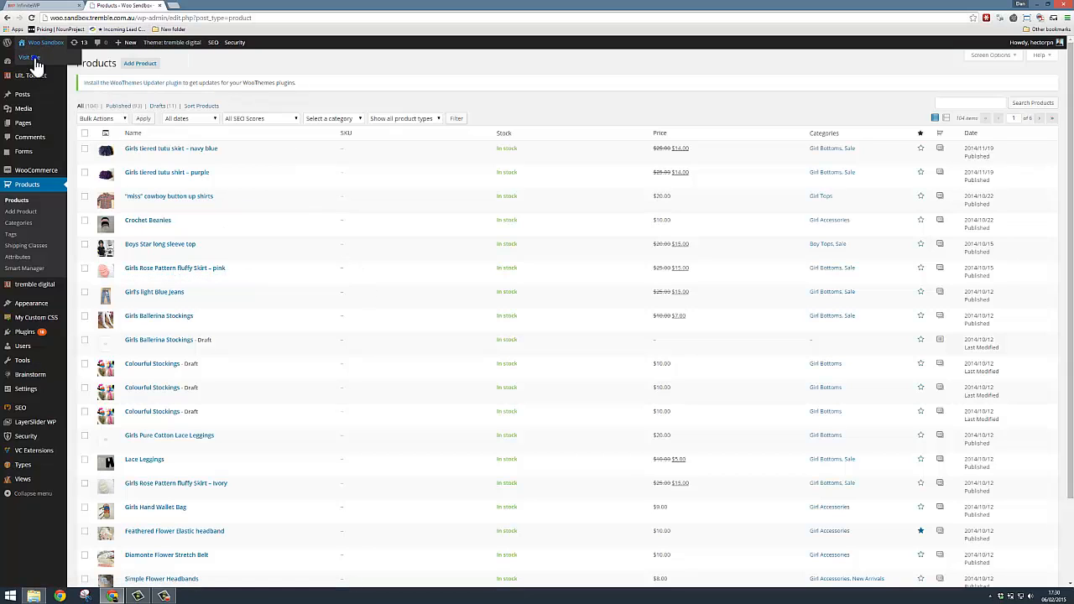
pyautogui.rightClick(49, 60)
pyautogui.click(51, 65)
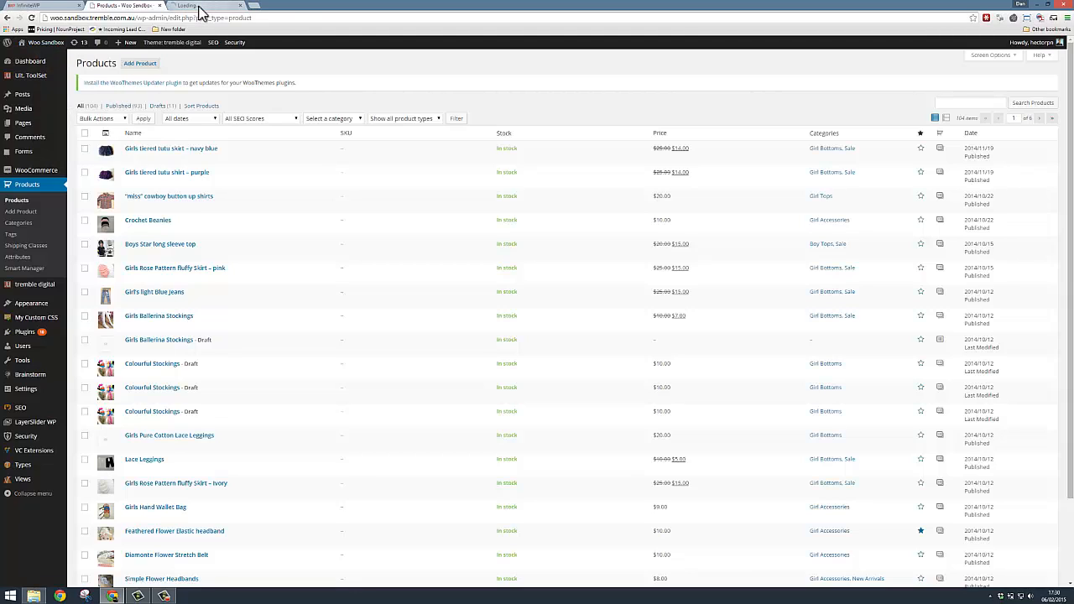
pyautogui.click(197, 6)
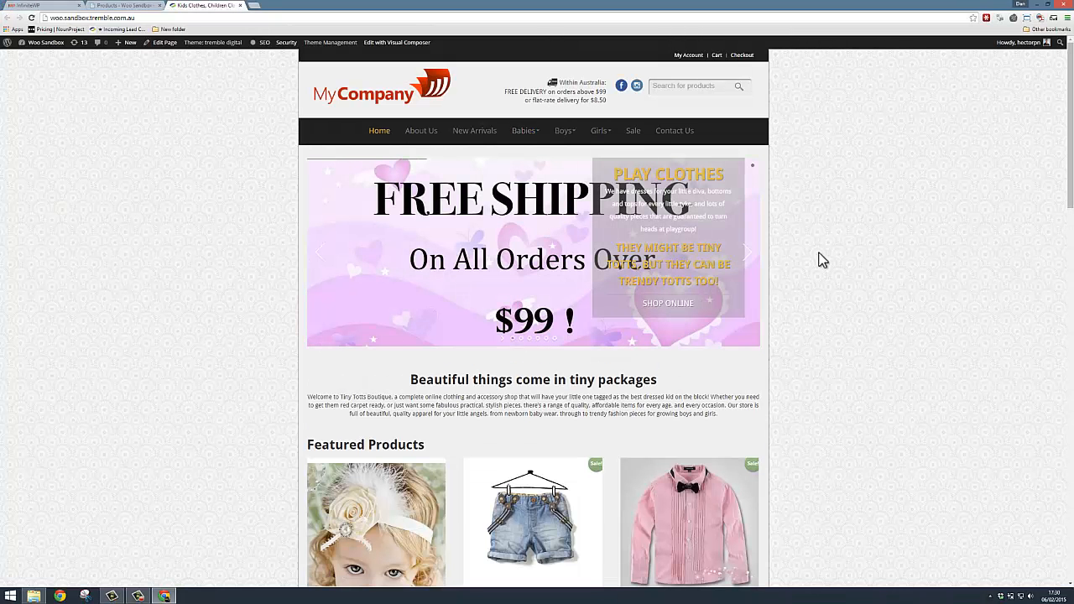
# Step: View the Boys Formal Top with Bow Tie product page from the featured products and examine its title and cart option
pyautogui.scroll(-2, 821, 262)
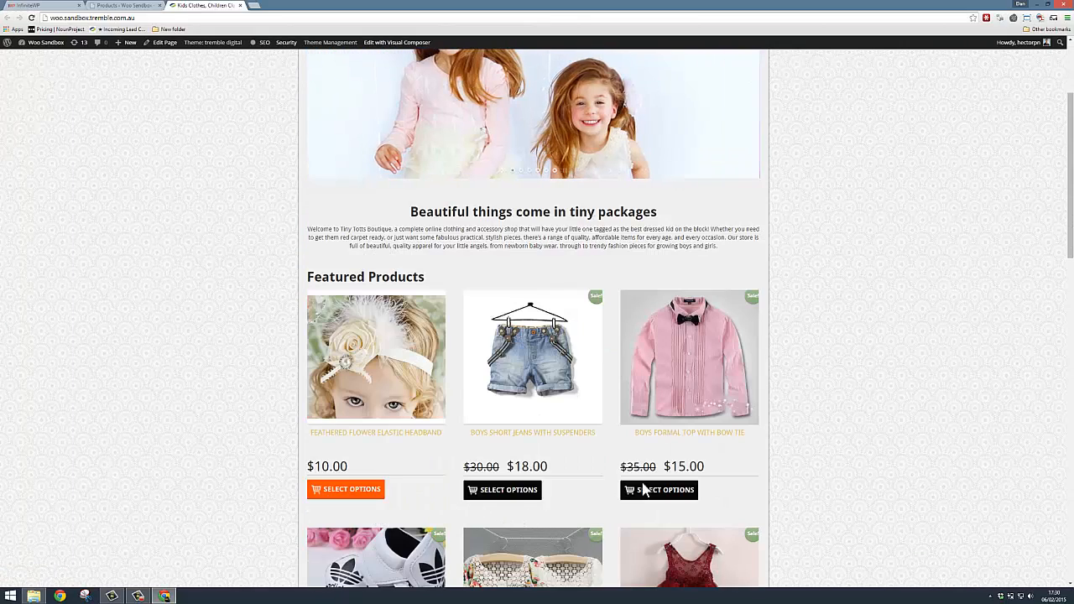
pyautogui.click(682, 490)
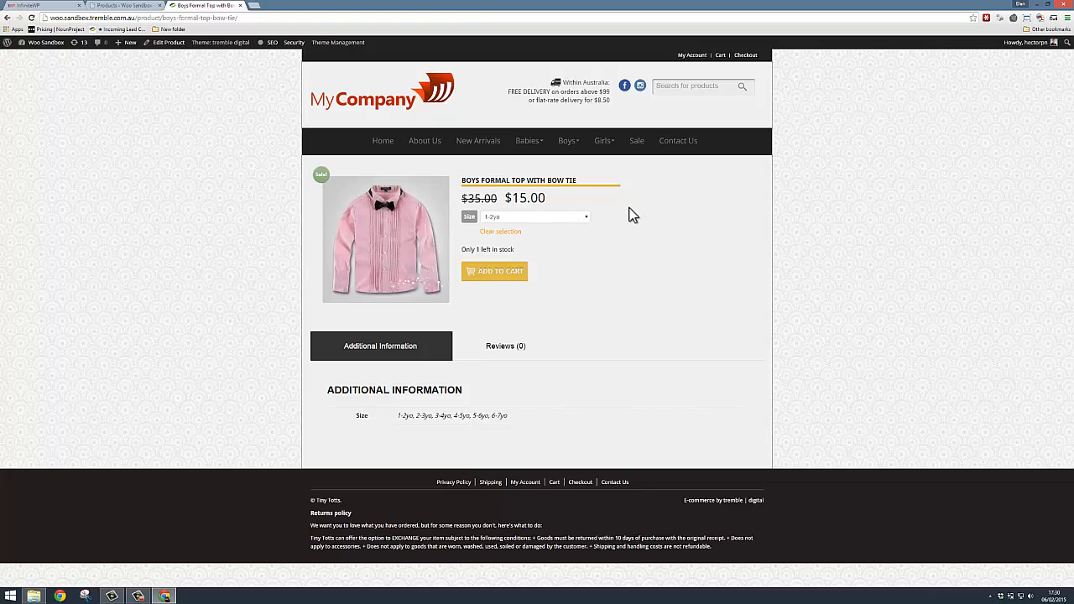
pyautogui.click(493, 274)
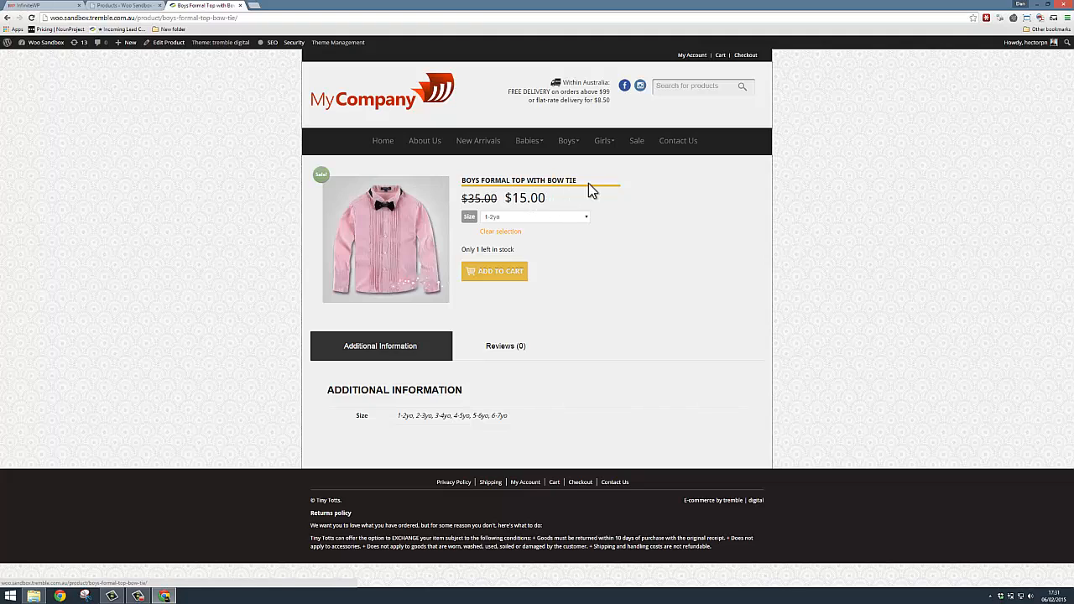
pyautogui.moveTo(586, 179); pyautogui.dragTo(464, 177)
pyautogui.click(470, 177)
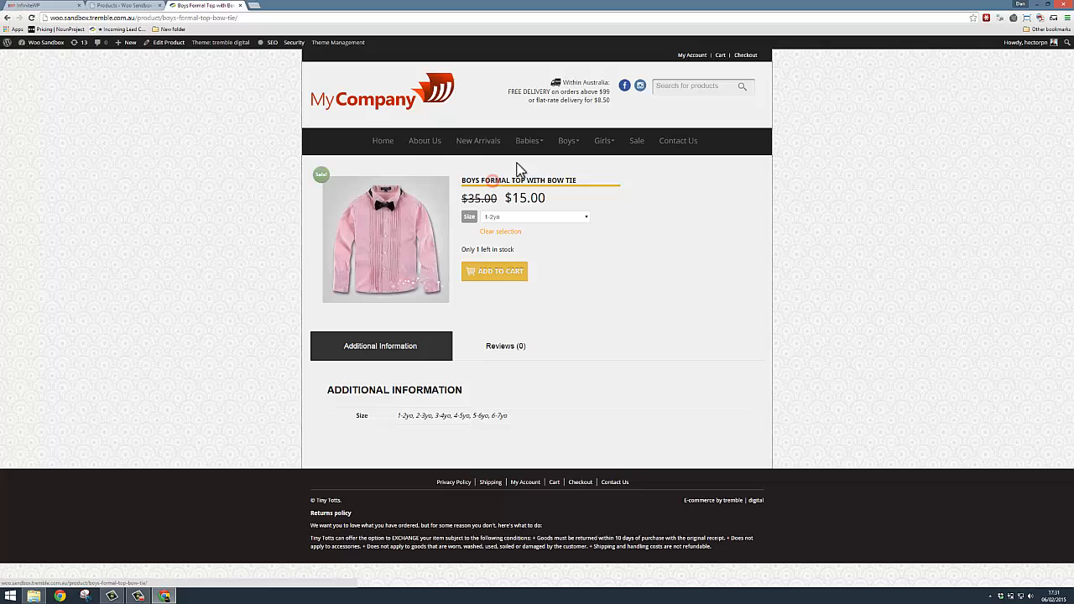
# Step: Start a new product in the admin and name it "Our New Product"
pyautogui.click(126, 7)
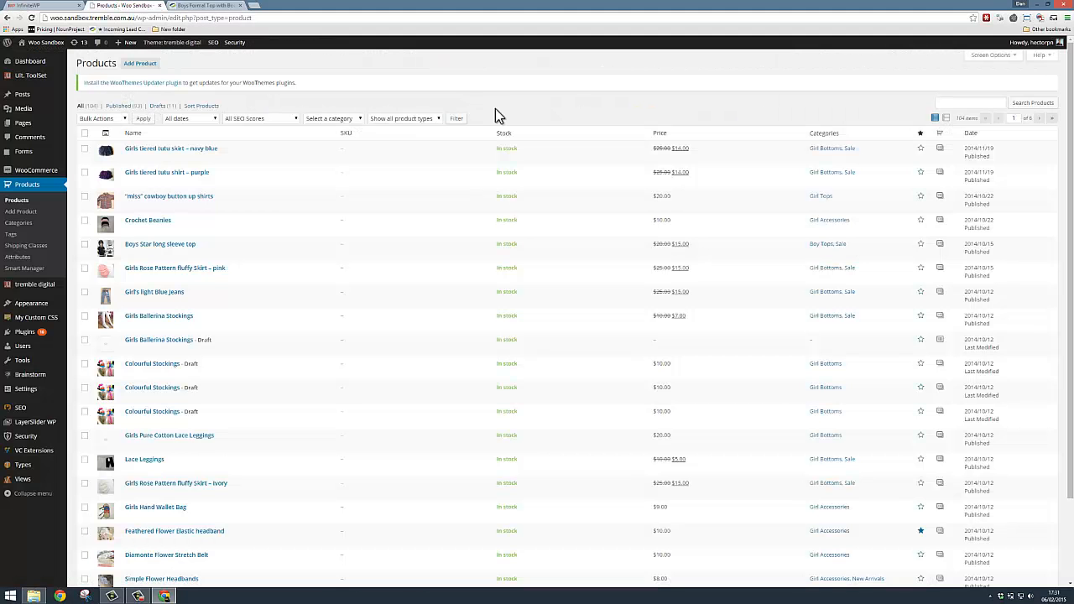
pyautogui.click(138, 64)
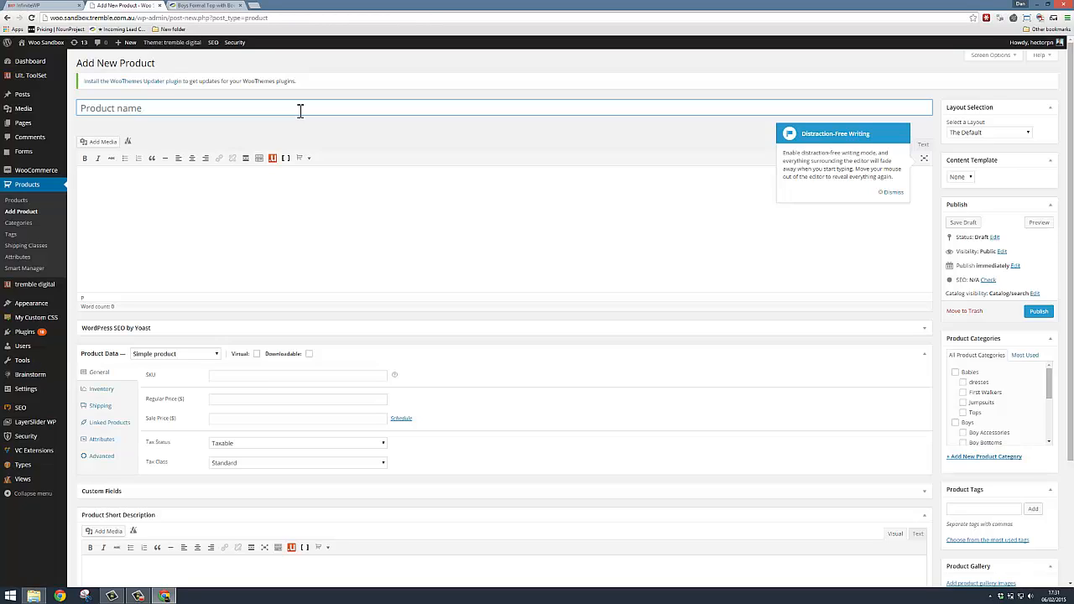
pyautogui.write('Our New Product')
# Step: Fill the product's main description with the placeholder words "my text" repeated over about three lines
pyautogui.click(319, 190)
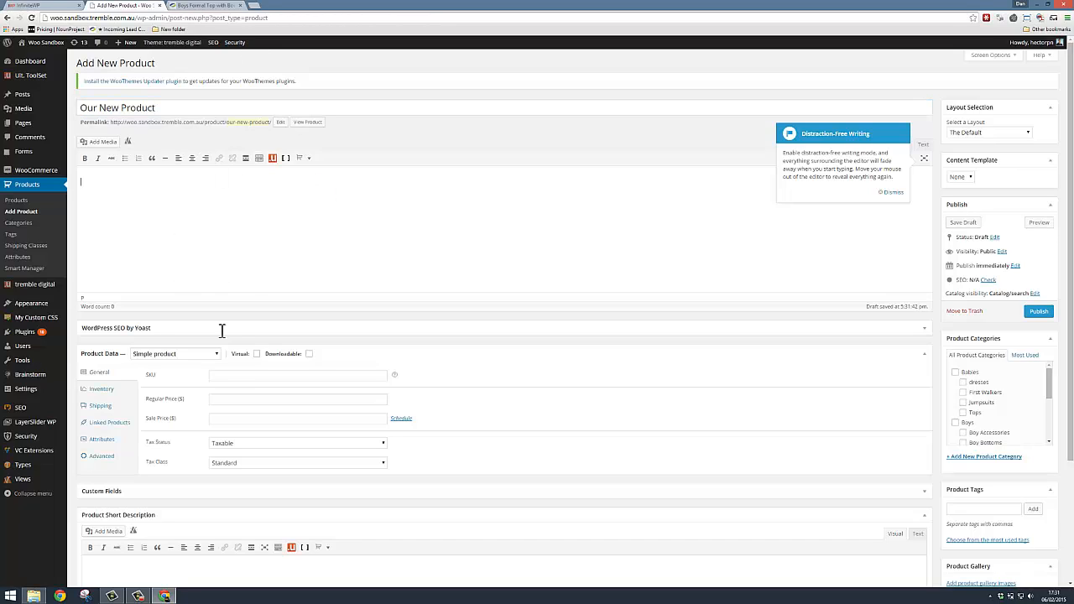
pyautogui.click(222, 6)
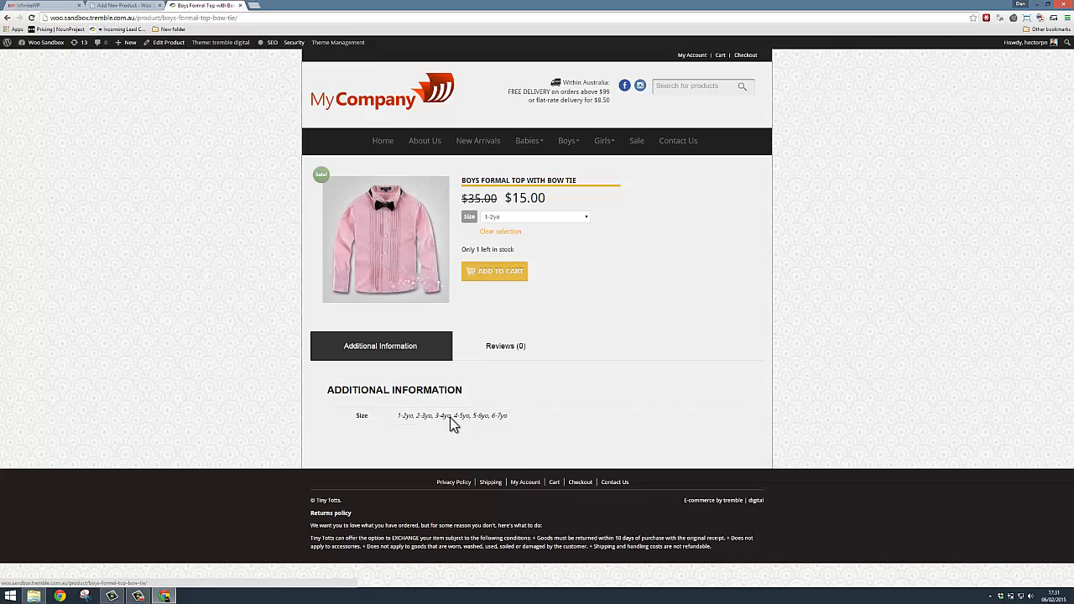
pyautogui.click(122, 6)
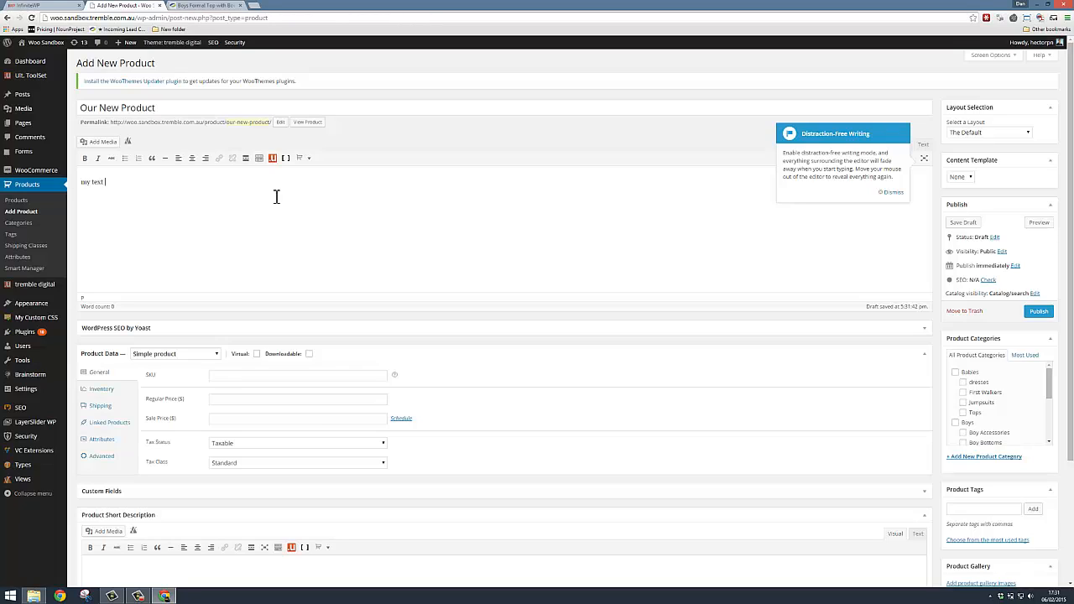
pyautogui.hotkey('ctrl', 'shift', 'Left')
pyautogui.hotkey('ctrl', 'shift', 'Left')
pyautogui.press('Right')
pyautogui.hotkey('ctrl', 'v')
pyautogui.hotkey('ctrl', 'v')
pyautogui.hotkey('ctrl', 'v')
pyautogui.hotkey('ctrl', 'v')
pyautogui.hotkey('ctrl', 'v')
pyautogui.hotkey('ctrl', 'v')
pyautogui.hotkey('ctrl', 'v')
pyautogui.hotkey('ctrl', 'v')
pyautogui.hotkey('ctrl', 'v')
pyautogui.hotkey('ctrl', 'v')
pyautogui.hotkey('ctrl', 'v')
pyautogui.hotkey('ctrl', 'v')
pyautogui.hotkey('ctrl', 'v')
pyautogui.hotkey('ctrl', 'v')
pyautogui.hotkey('ctrl', 'v')
pyautogui.hotkey('ctrl', 'v')
pyautogui.hotkey('ctrl', 'v')
pyautogui.hotkey('ctrl', 'v')
pyautogui.hotkey('ctrl', 'v')
pyautogui.hotkey('ctrl', 'v')
pyautogui.hotkey('ctrl', 'v')
pyautogui.hotkey('ctrl', 'v')
pyautogui.hotkey('ctrl', 'v')
pyautogui.hotkey('ctrl', 'v')
pyautogui.hotkey('ctrl', 'v')
pyautogui.hotkey('ctrl', 'v')
pyautogui.hotkey('ctrl', 'v')
pyautogui.hotkey('ctrl', 'v')
pyautogui.hotkey('ctrl', 'v')
pyautogui.hotkey('ctrl', 'v')
pyautogui.hotkey('ctrl', 'v')
pyautogui.hotkey('ctrl', 'v')
pyautogui.hotkey('ctrl', 'v')
pyautogui.hotkey('ctrl', 'v')
pyautogui.hotkey('ctrl', 'v')
pyautogui.hotkey('ctrl', 'v')
pyautogui.hotkey('ctrl', 'v')
pyautogui.hotkey('ctrl', 'v')
pyautogui.hotkey('ctrl', 'v')
pyautogui.hotkey('ctrl', 'v')
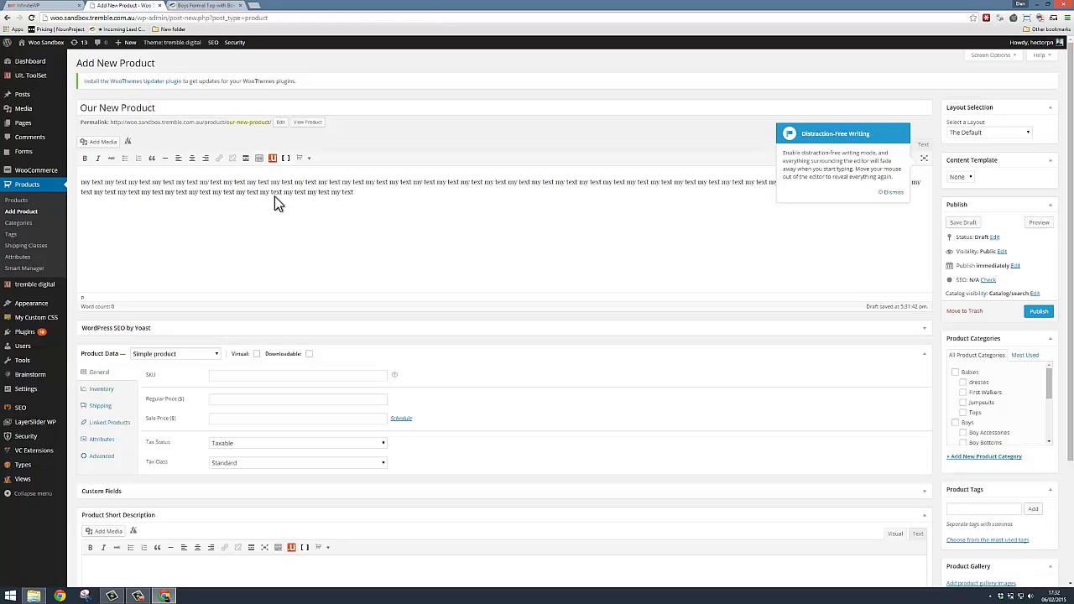
pyautogui.hotkey('ctrl', 'v')
pyautogui.hotkey('ctrl', 'v')
pyautogui.hotkey('ctrl', 'v')
pyautogui.hotkey('ctrl', 'v')
pyautogui.hotkey('ctrl', 'v')
pyautogui.hotkey('ctrl', 'v')
pyautogui.hotkey('ctrl', 'v')
pyautogui.hotkey('ctrl', 'v')
pyautogui.hotkey('ctrl', 'v')
pyautogui.hotkey('ctrl', 'v')
pyautogui.hotkey('ctrl', 'v')
pyautogui.hotkey('ctrl', 'v')
pyautogui.hotkey('ctrl', 'v')
pyautogui.hotkey('ctrl', 'v')
pyautogui.hotkey('ctrl', 'v')
pyautogui.hotkey('ctrl', 'v')
pyautogui.hotkey('ctrl', 'v')
pyautogui.hotkey('ctrl', 'v')
pyautogui.hotkey('ctrl', 'v')
pyautogui.hotkey('ctrl', 'v')
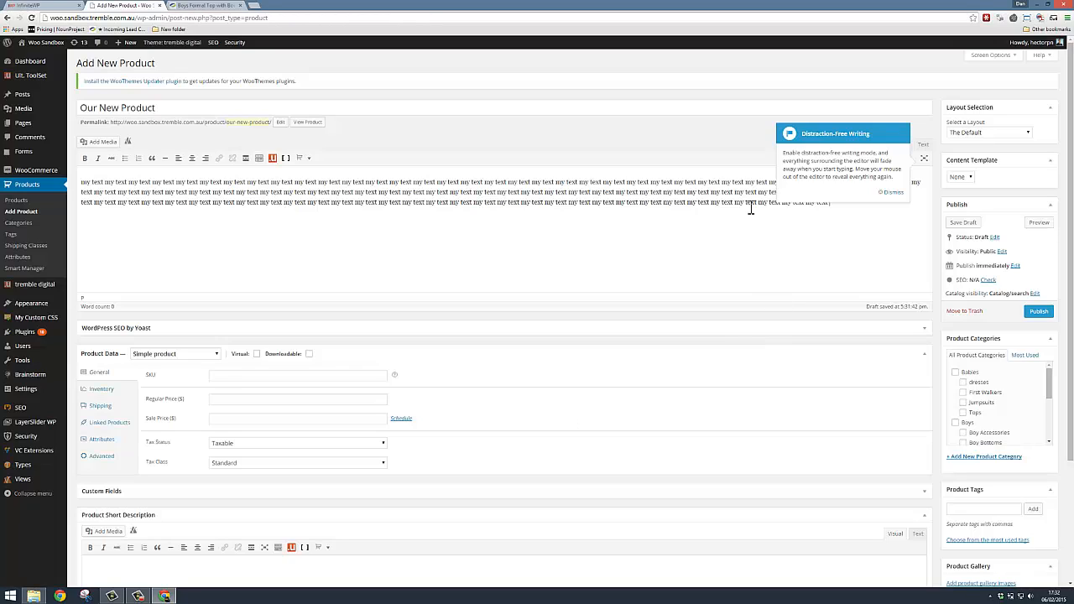
# Step: Set the product's SKU to PROD-001 and its regular price to 99.50
pyautogui.scroll(-3, 616, 225)
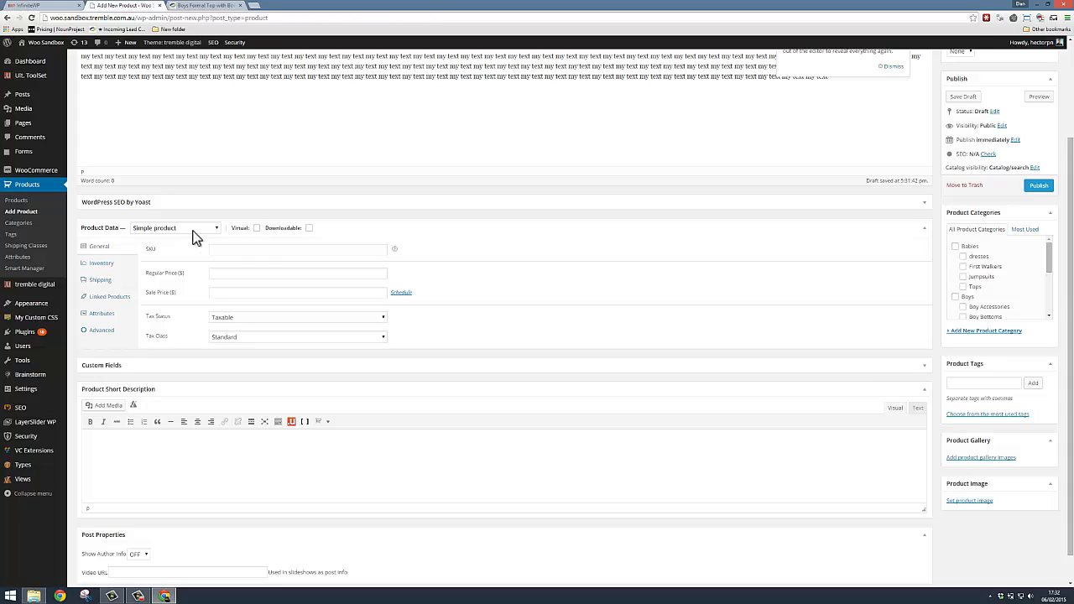
pyautogui.click(260, 249)
pyautogui.write('PROD-001')
pyautogui.click(237, 275)
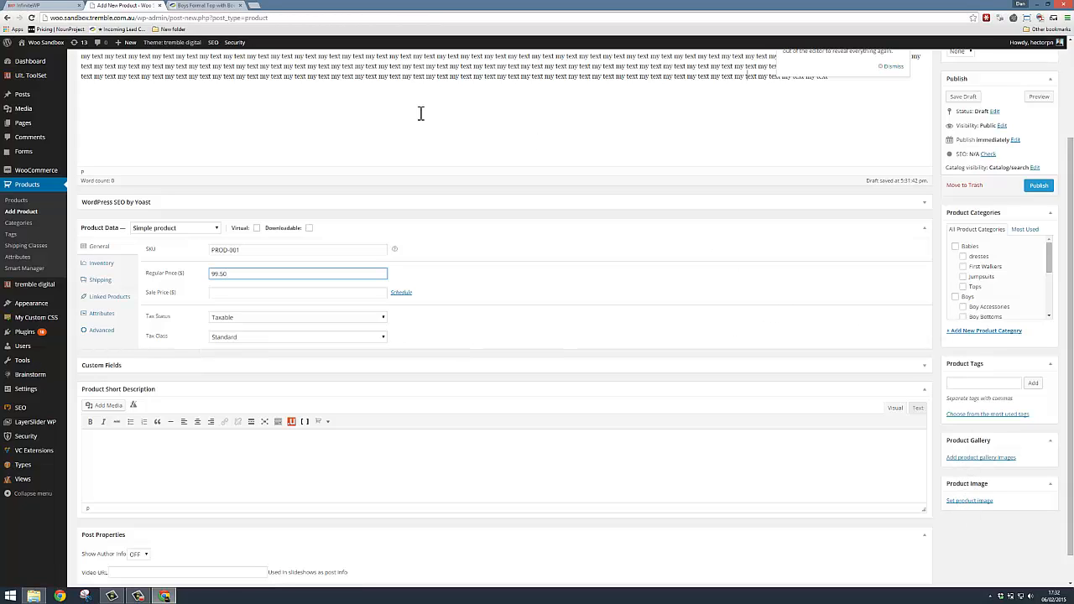
# Step: Check the image on the storefront example product, then select the flower headband photo in the media library for the new product's image
pyautogui.click(206, 5)
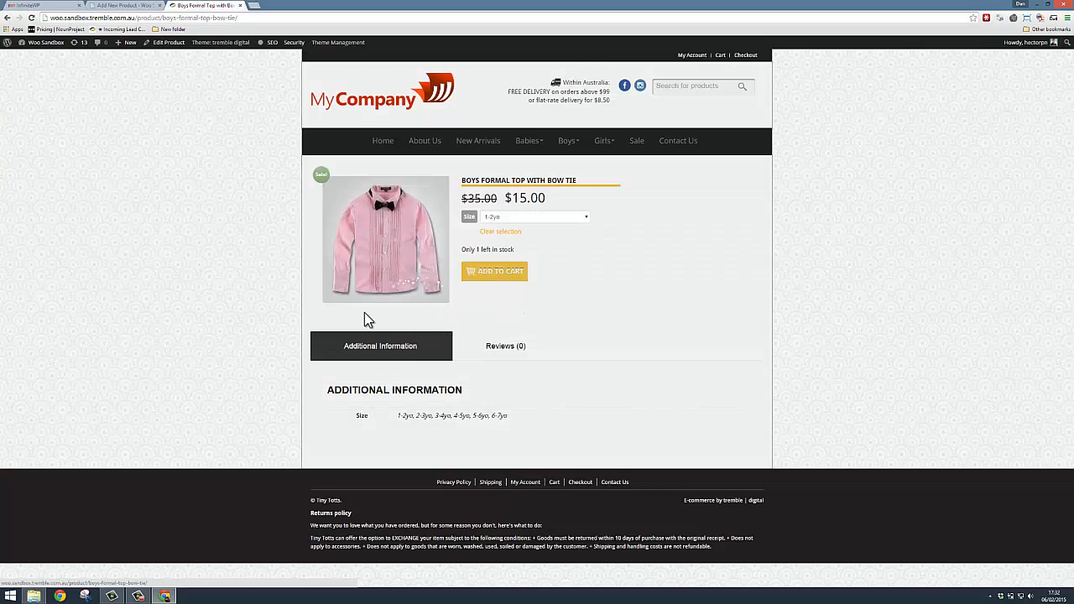
pyautogui.moveTo(397, 249)
pyautogui.click(118, 7)
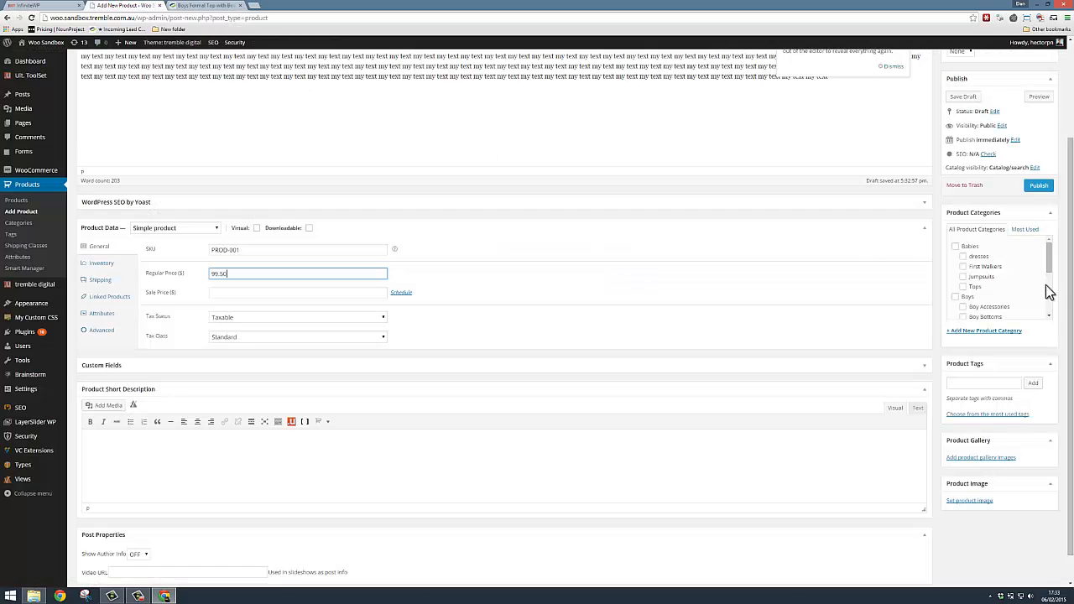
pyautogui.scroll(-1, 1048, 476)
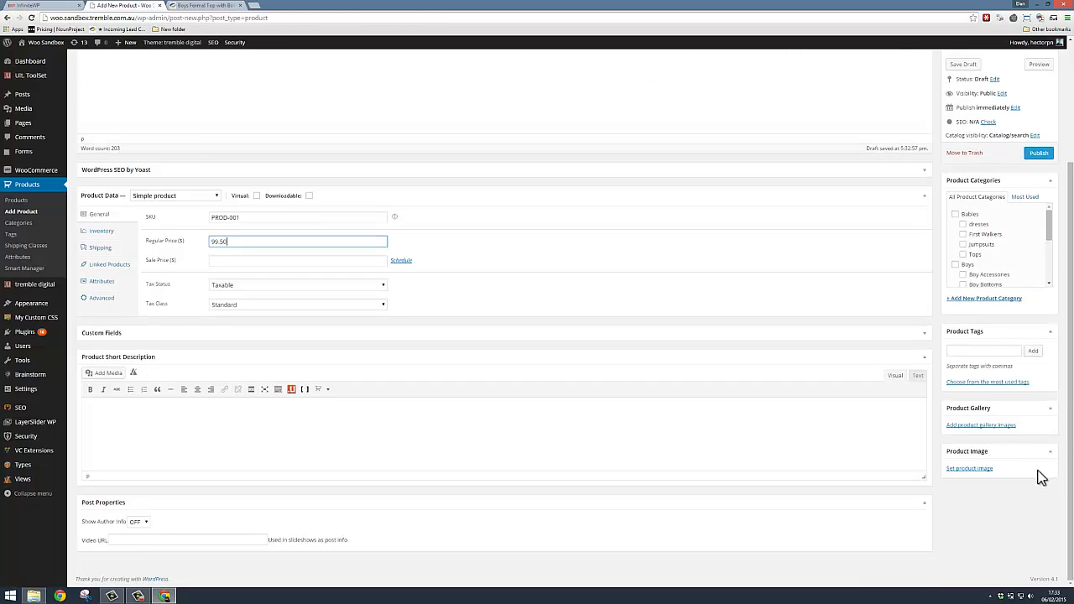
pyautogui.click(971, 472)
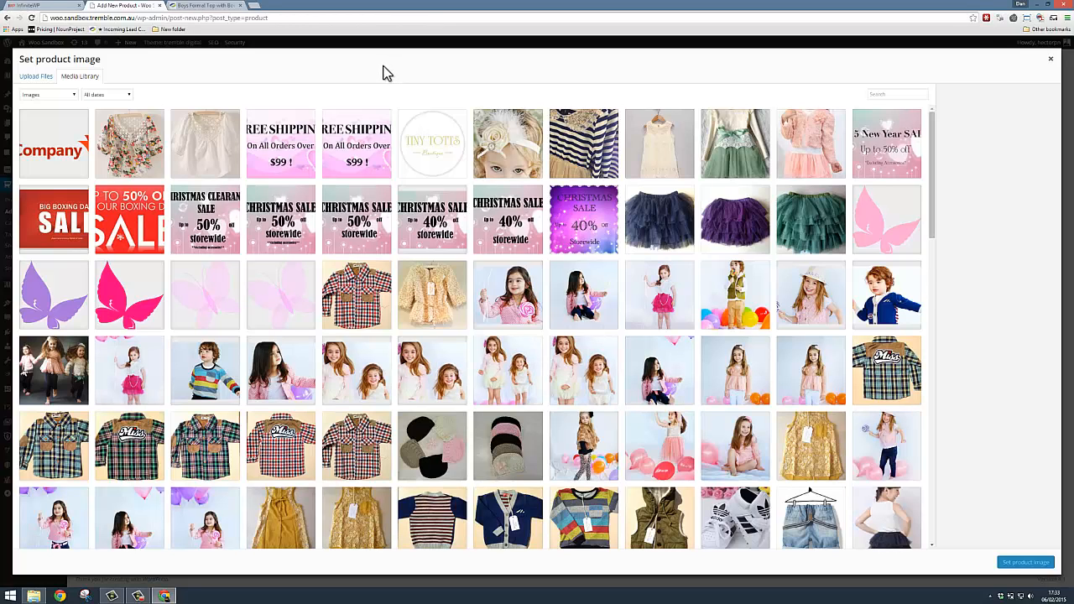
pyautogui.click(518, 138)
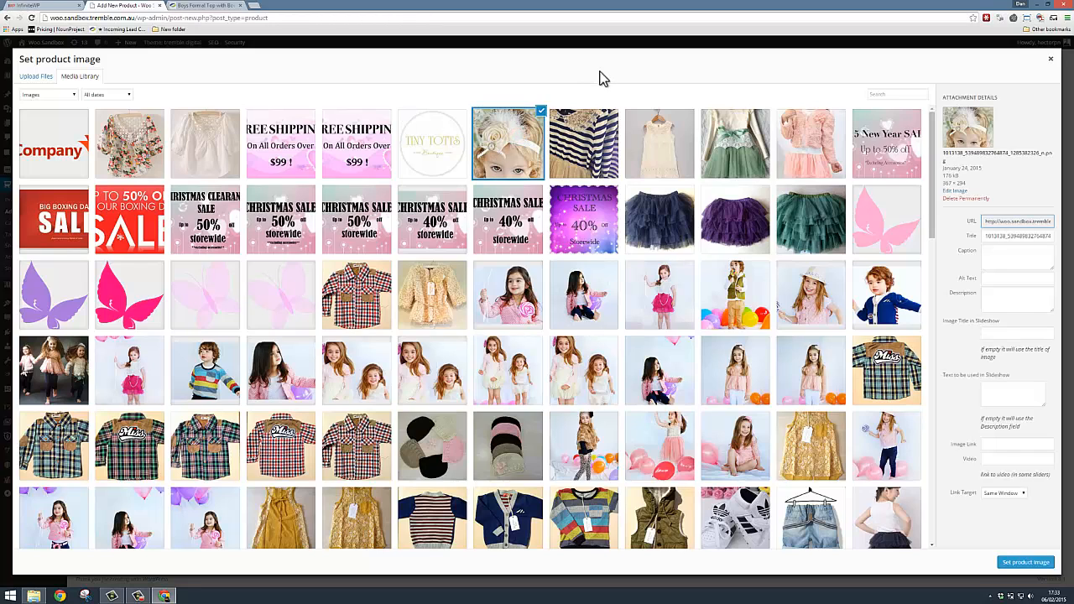
# Step: Upload the solar-roof house photo dreamstime_9769390.jpg from the Dropbox Stock Photos folder and set it as the product image
pyautogui.click(35, 80)
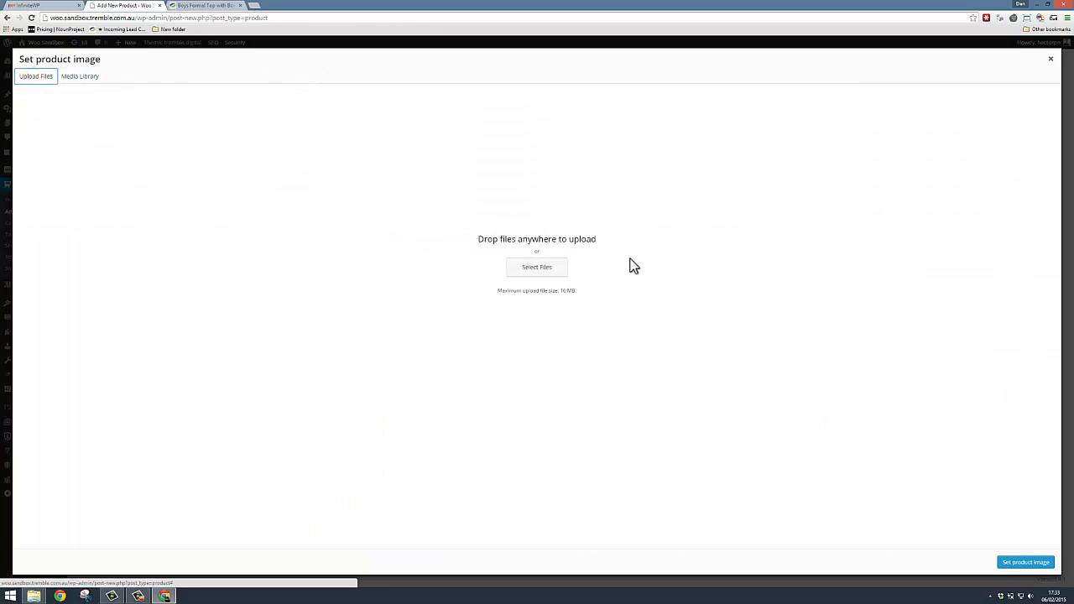
pyautogui.click(508, 271)
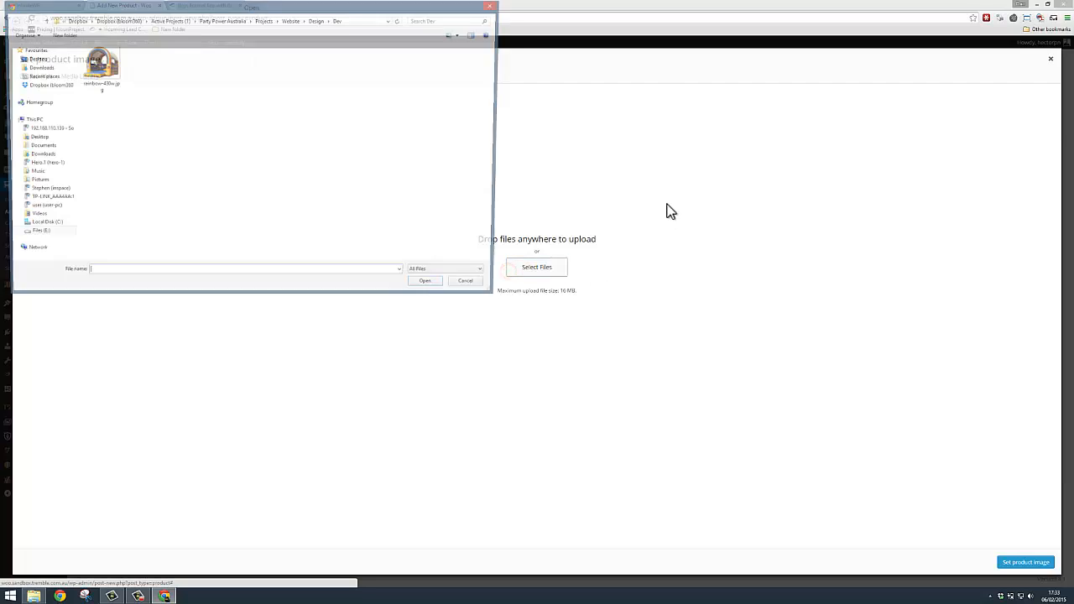
pyautogui.click(33, 85)
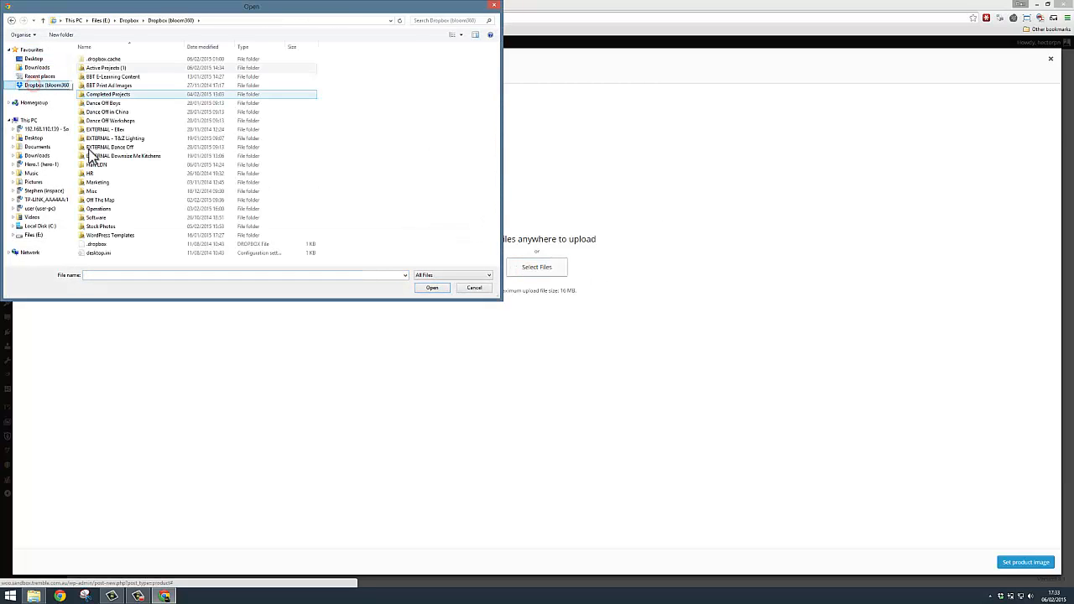
pyautogui.click(102, 227)
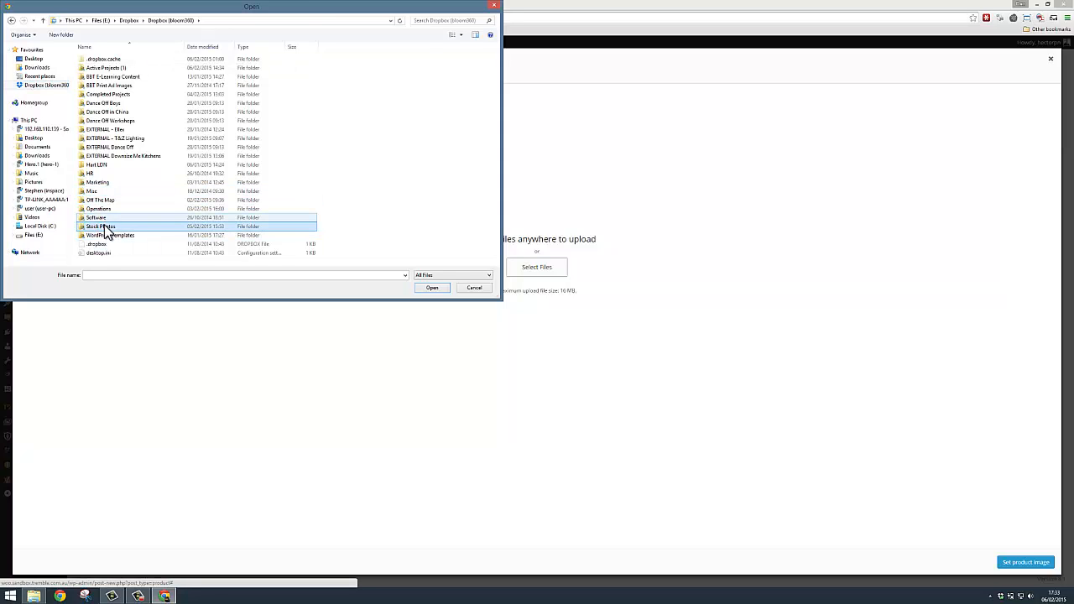
pyautogui.doubleClick(105, 227)
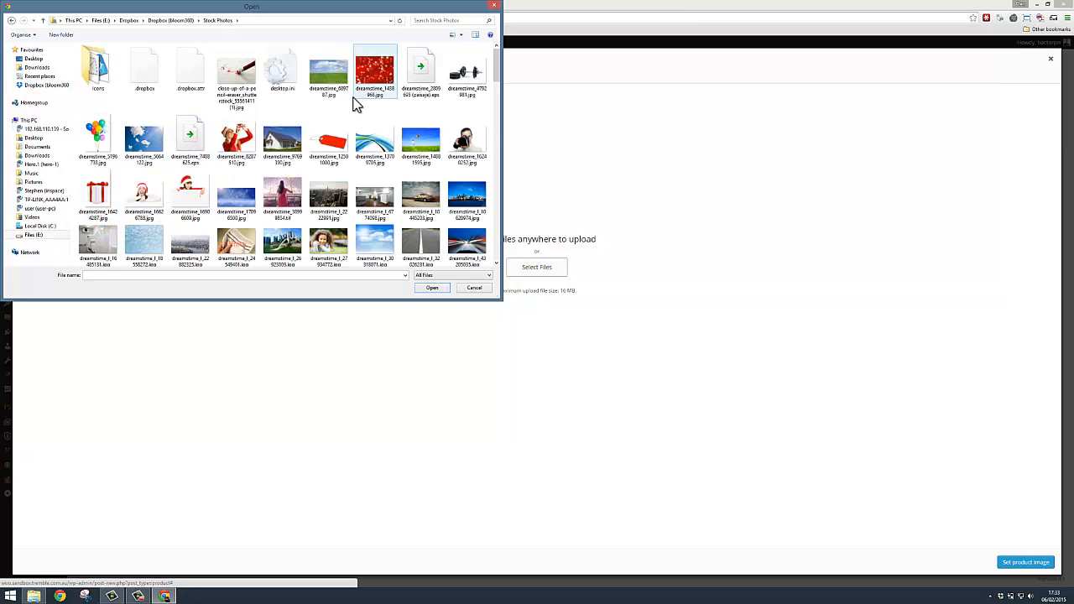
pyautogui.click(281, 143)
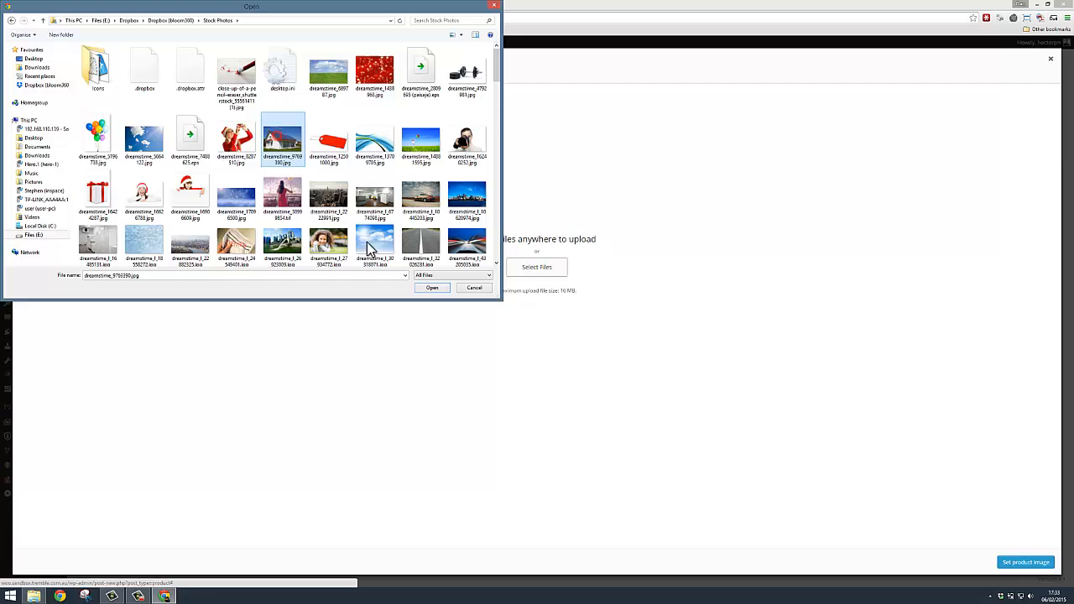
pyautogui.click(430, 288)
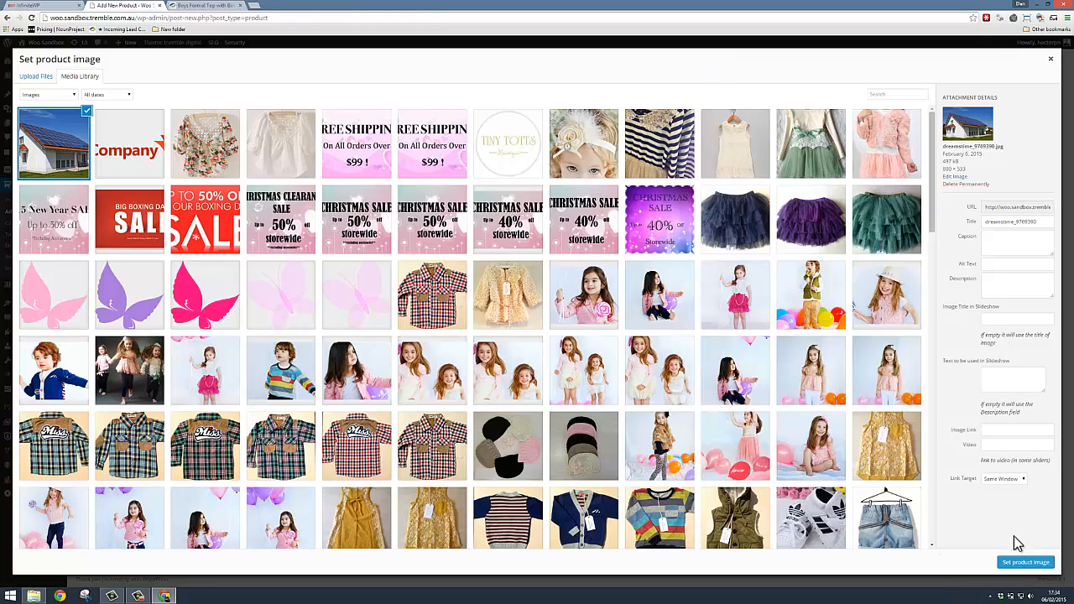
pyautogui.click(1017, 564)
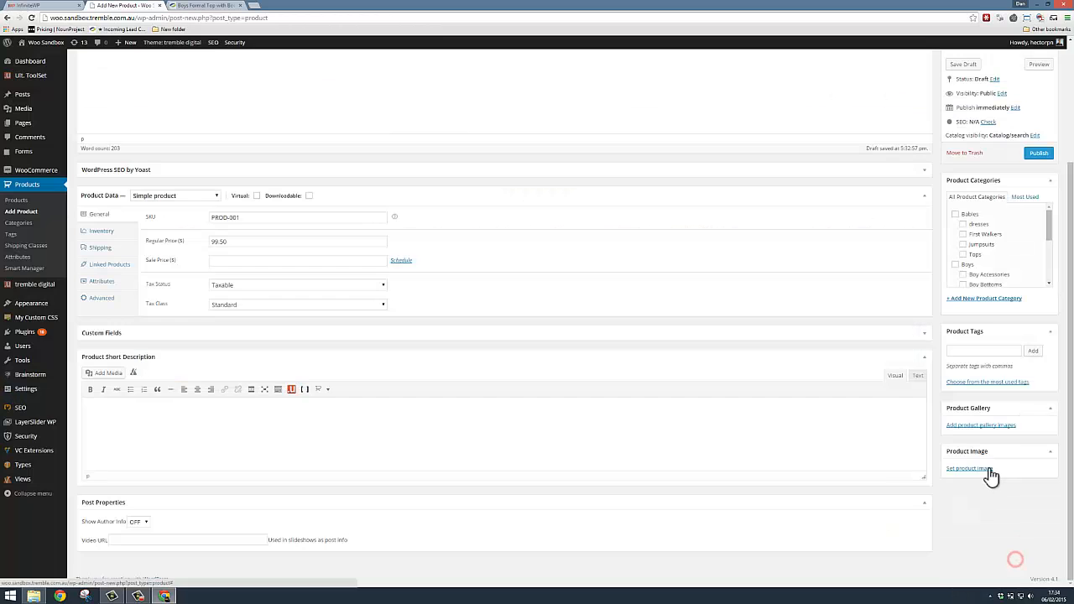
pyautogui.click(1012, 451)
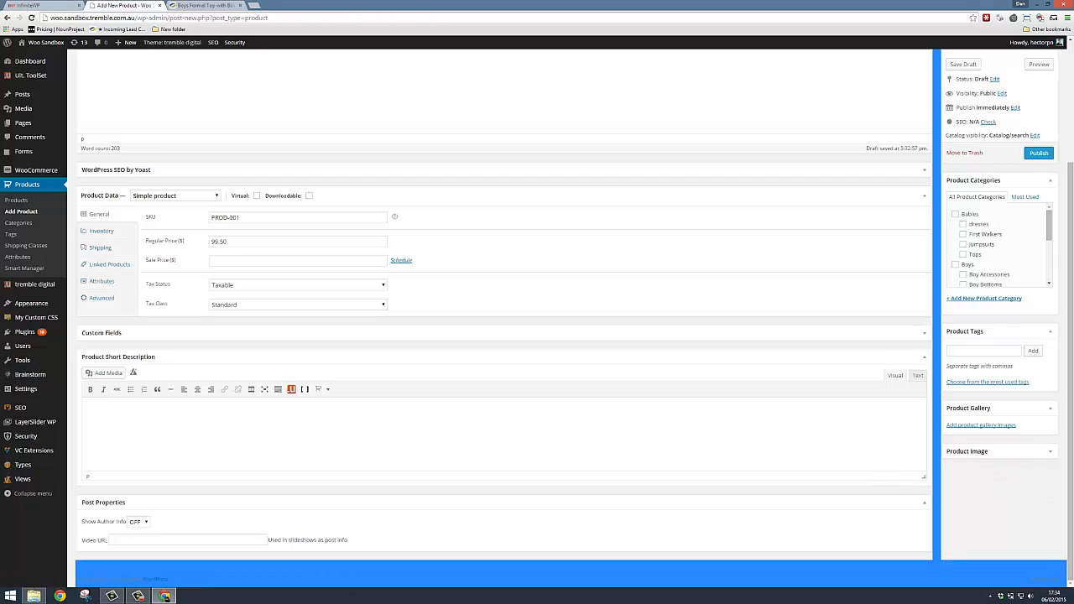
pyautogui.click(1003, 453)
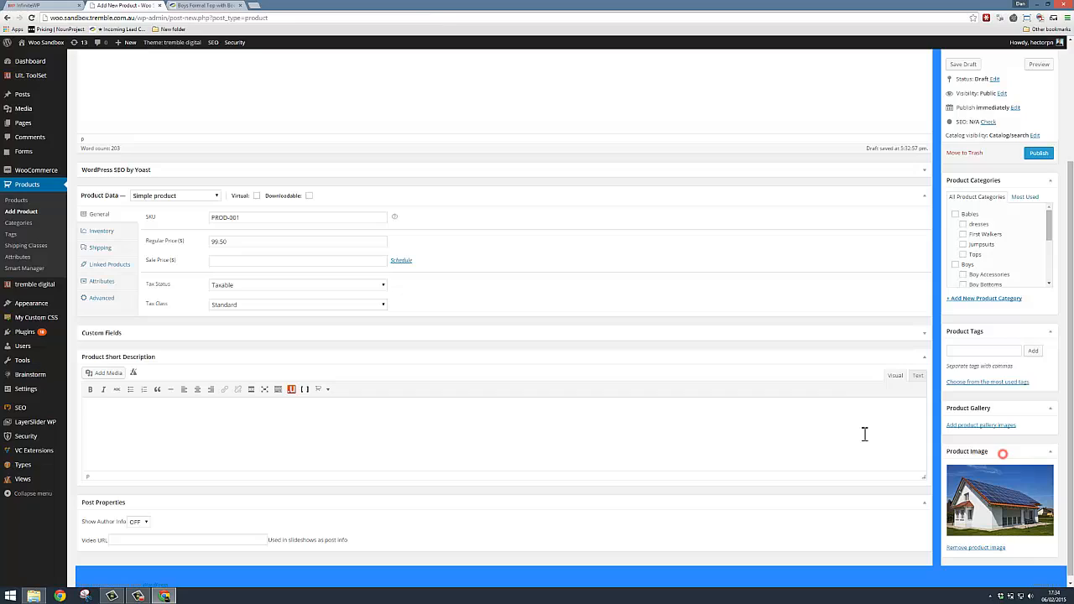
pyautogui.click(834, 393)
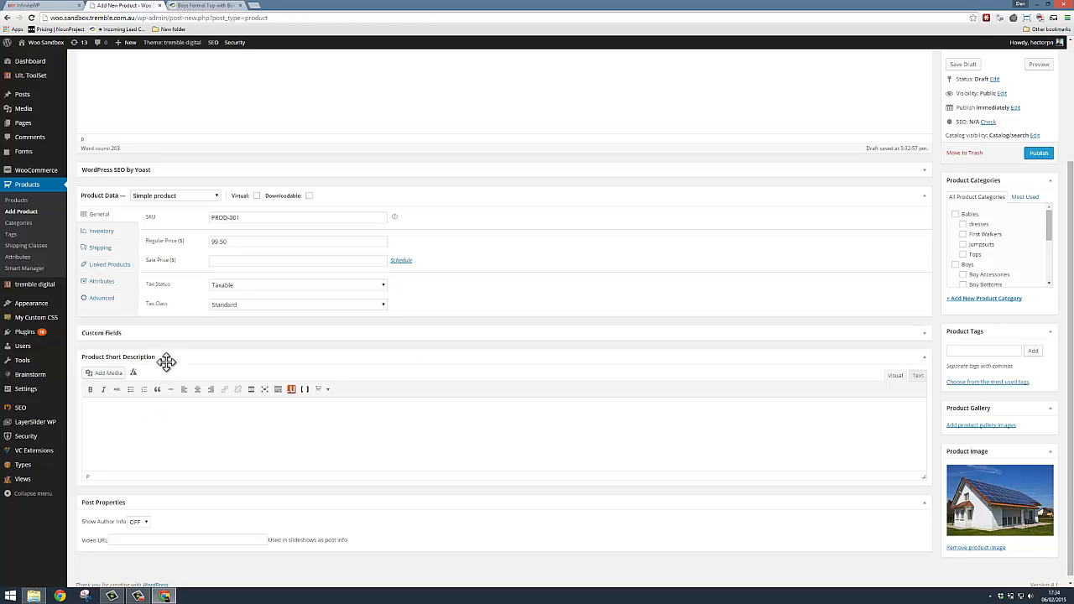
# Step: Check the storefront example product's layout, then enter "This is a short description." as the new product's short description
pyautogui.click(218, 6)
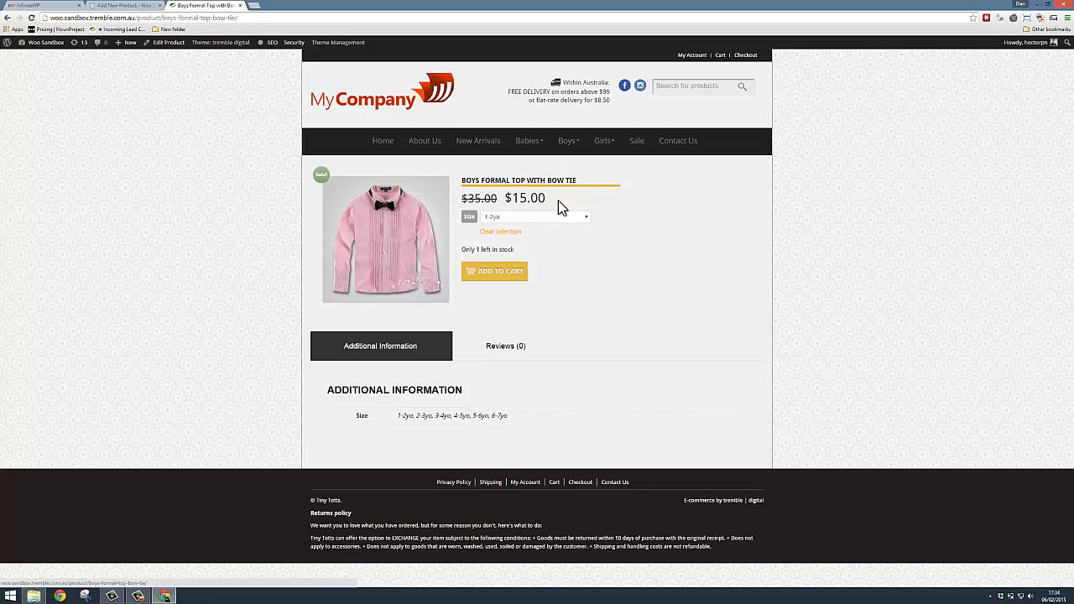
pyautogui.click(126, 6)
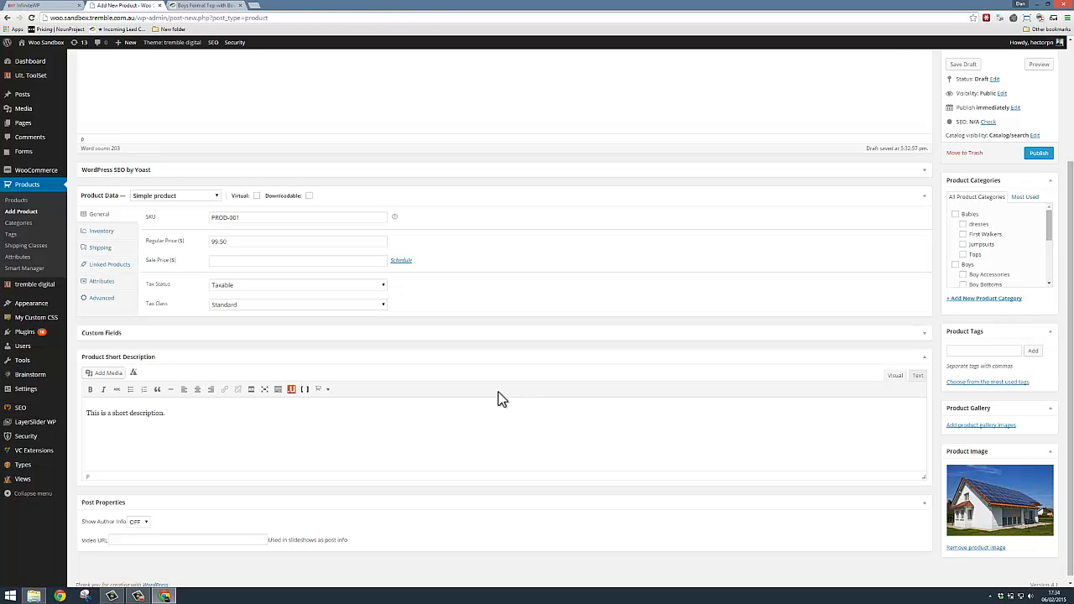
pyautogui.scroll(1, 588, 408)
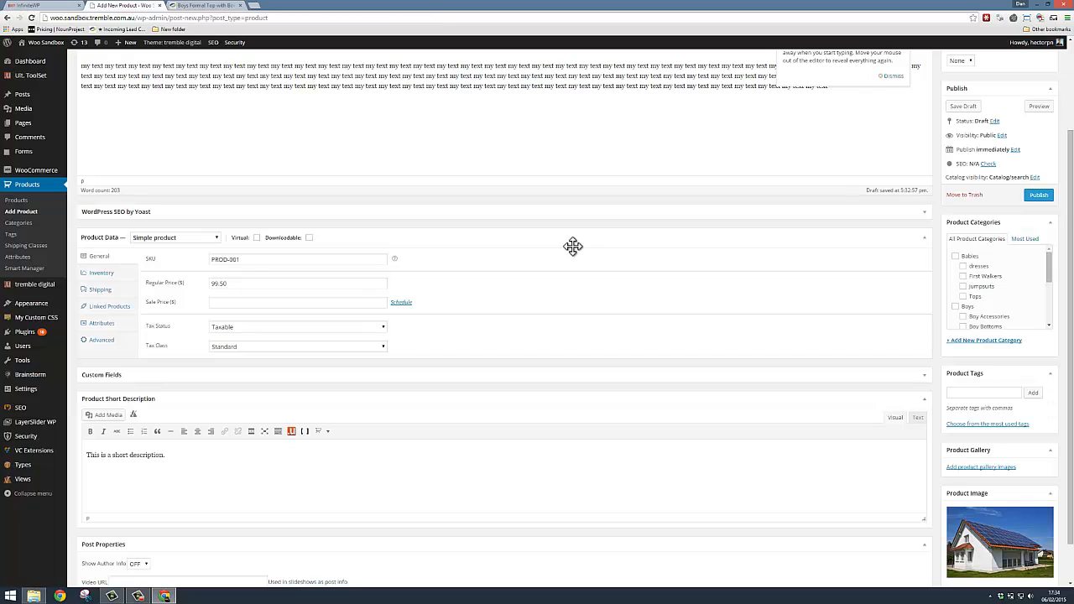
pyautogui.scroll(-1, 578, 256)
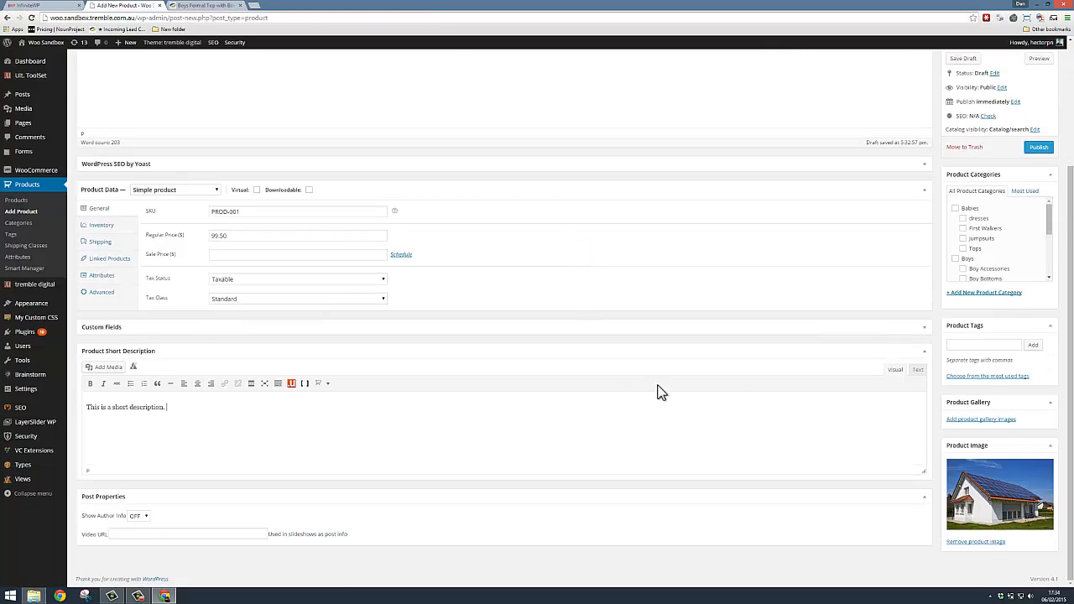
# Step: Add the floral blouse, white blouse, one free-shipping banner and the flower headband photo from the media library to the product gallery
pyautogui.click(990, 419)
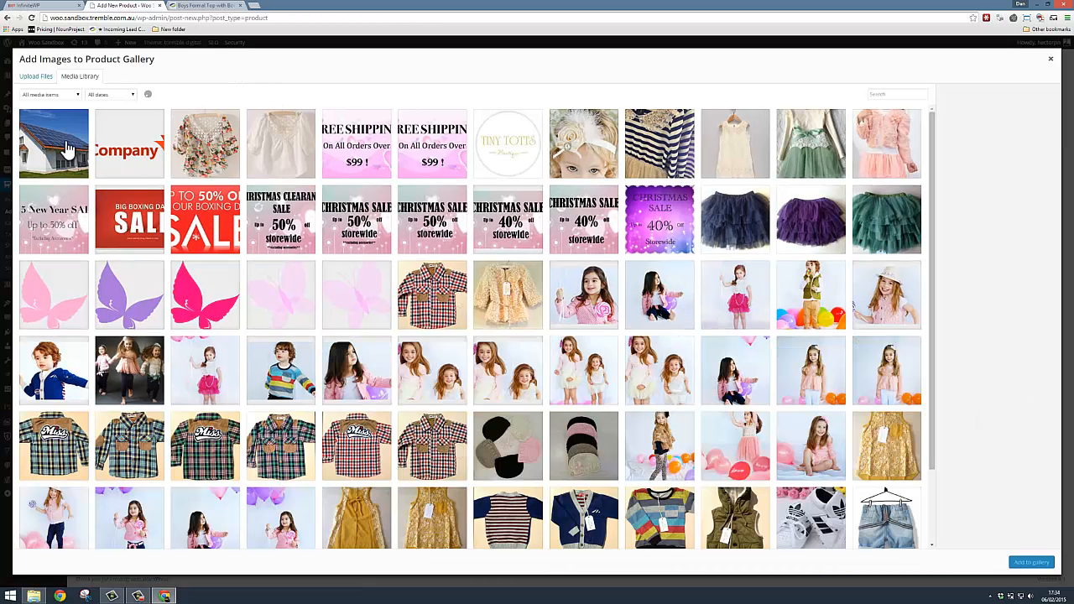
pyautogui.click(209, 153)
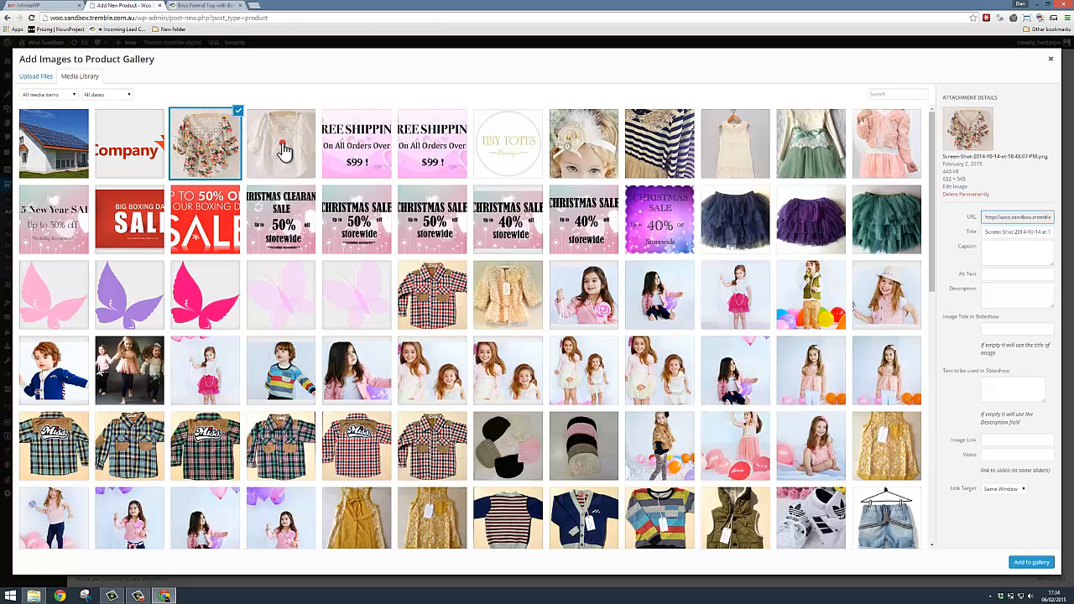
pyautogui.click(283, 148)
pyautogui.click(351, 155)
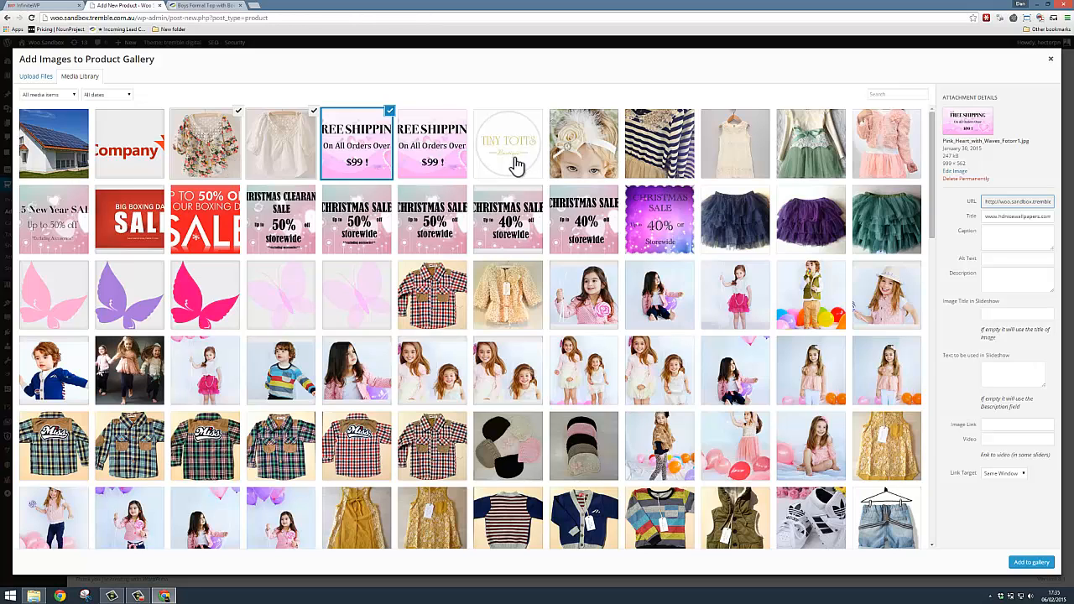
pyautogui.click(437, 159)
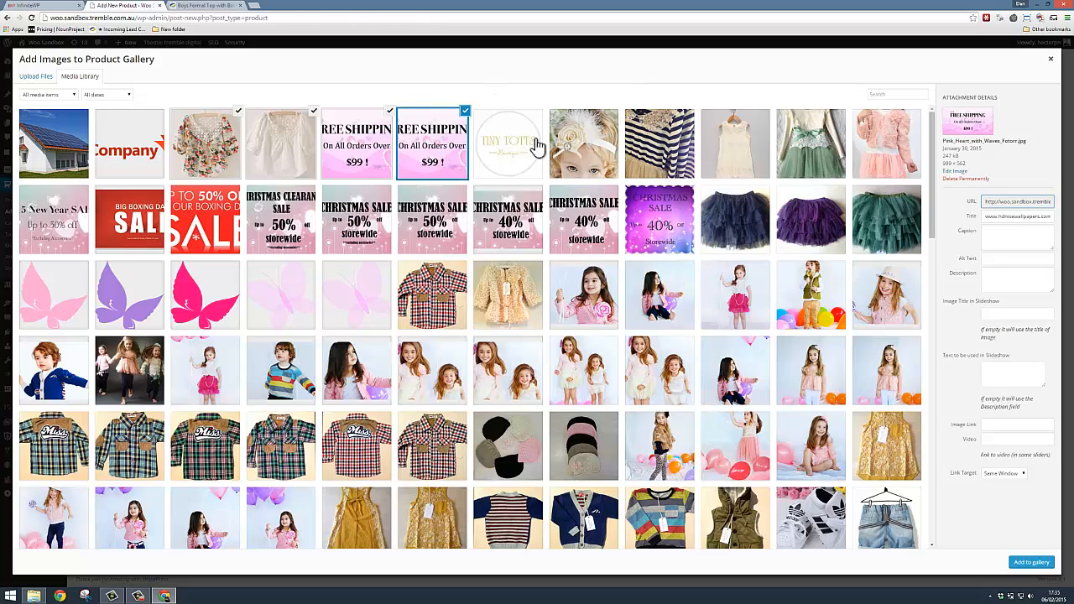
pyautogui.click(453, 146)
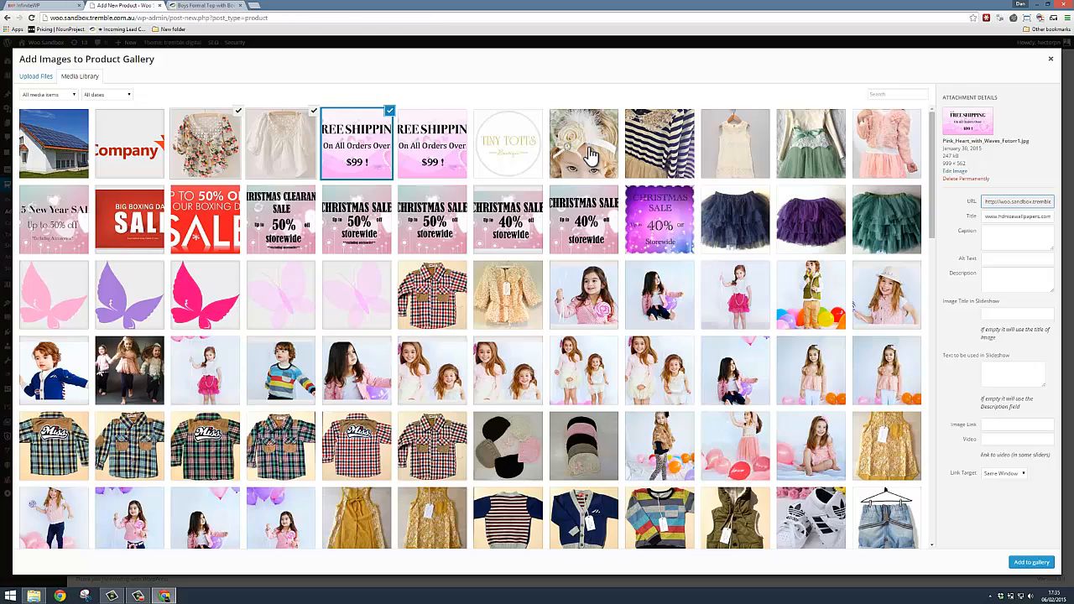
pyautogui.click(591, 154)
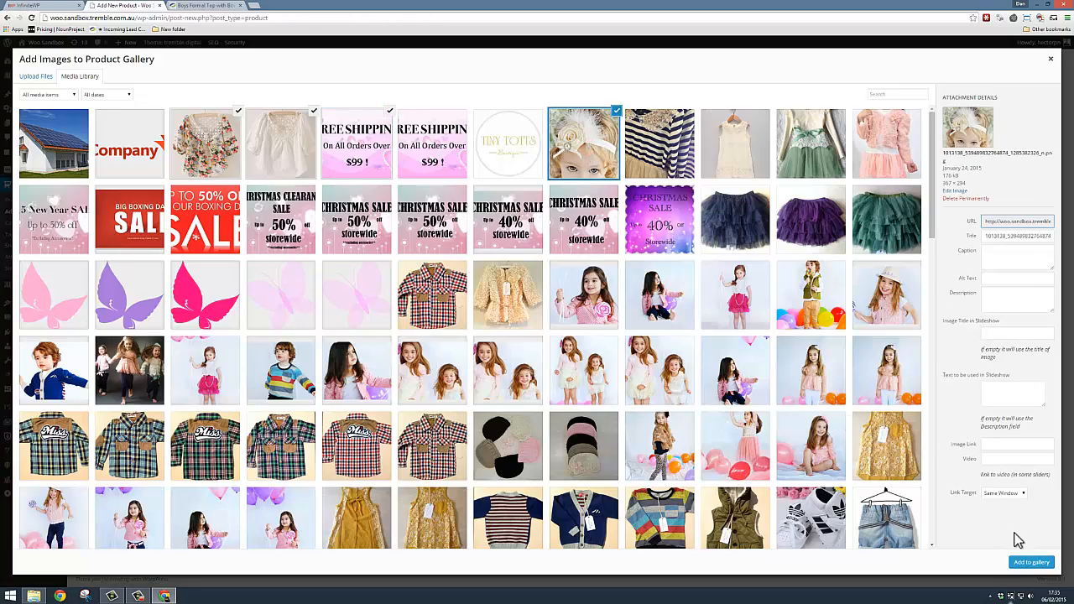
pyautogui.click(1024, 562)
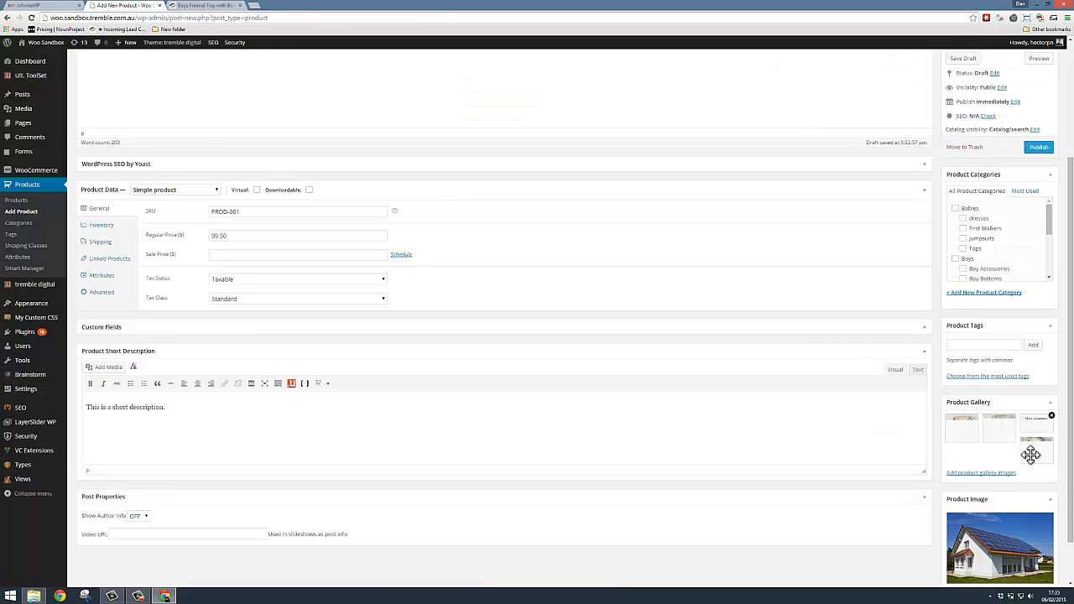
pyautogui.moveTo(978, 419); pyautogui.dragTo(1017, 428)
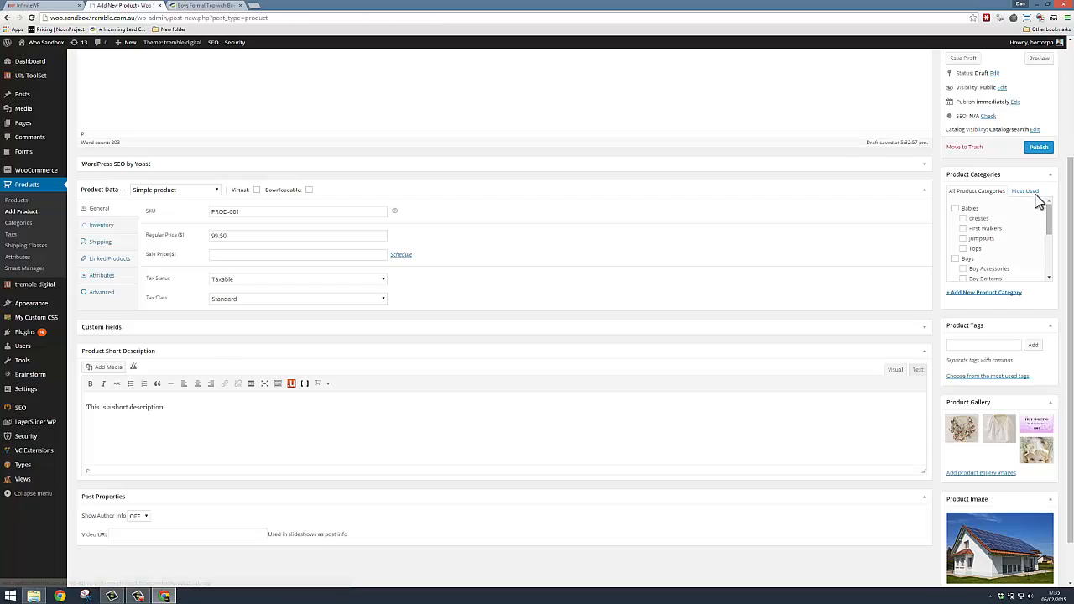
# Step: Publish the product and open its storefront page in a new browser tab
pyautogui.scroll(2, 1038, 199)
pyautogui.click(1039, 277)
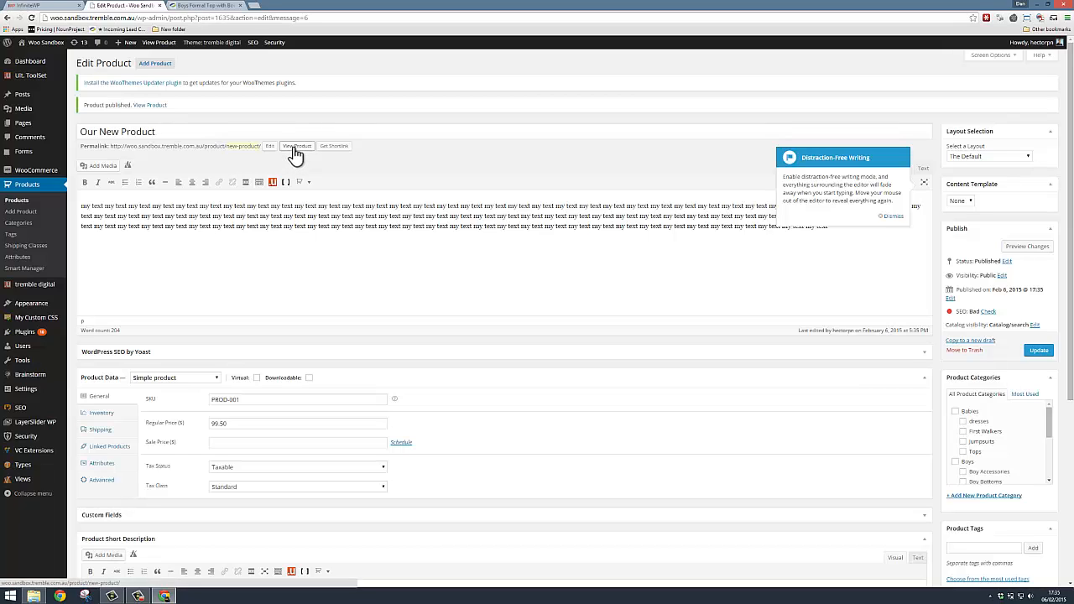
pyautogui.rightClick(295, 151)
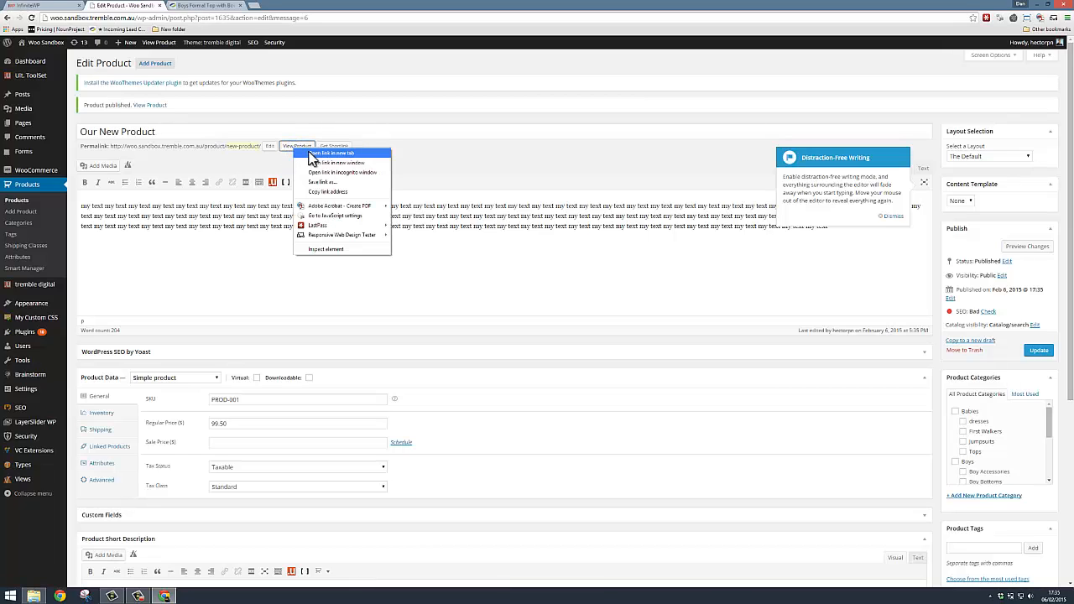
pyautogui.click(323, 152)
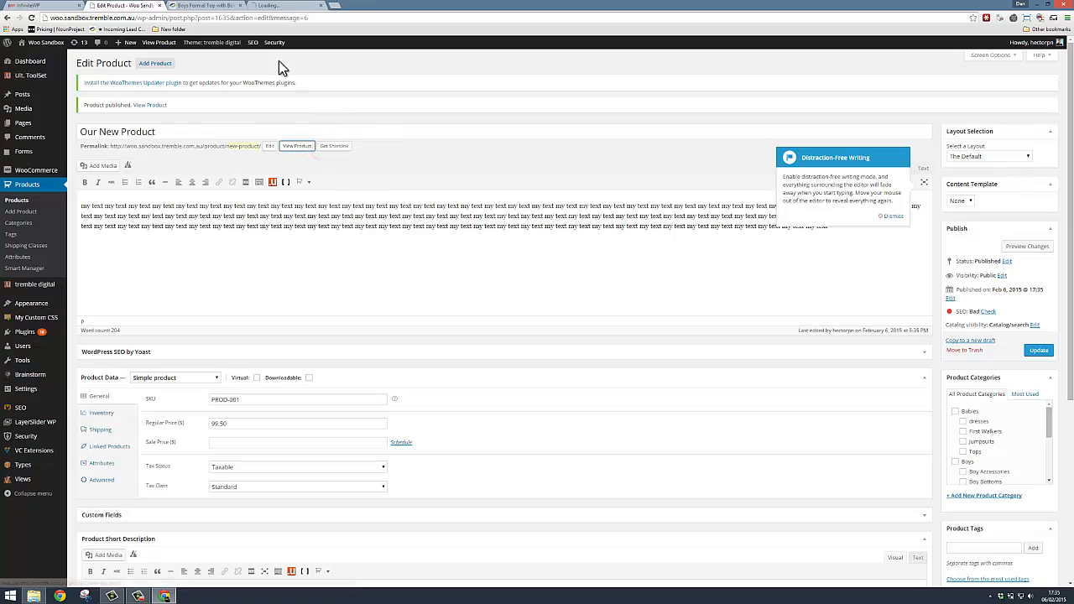
pyautogui.click(285, 5)
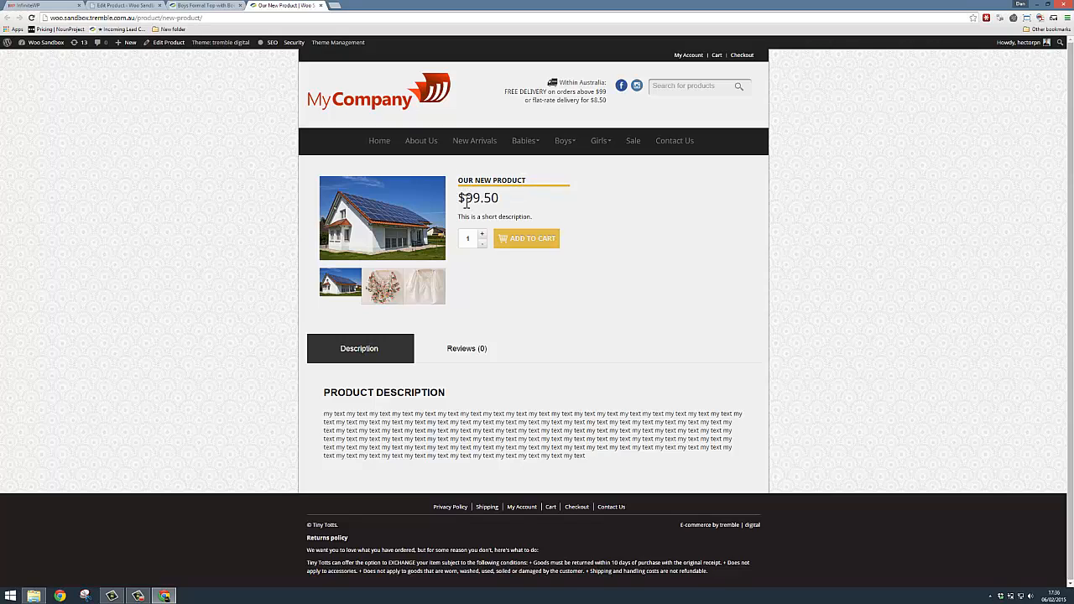
# Step: Compare the storefront price with the product's price, short description and gallery in the editor
pyautogui.moveTo(465, 200); pyautogui.dragTo(501, 201)
pyautogui.click(117, 6)
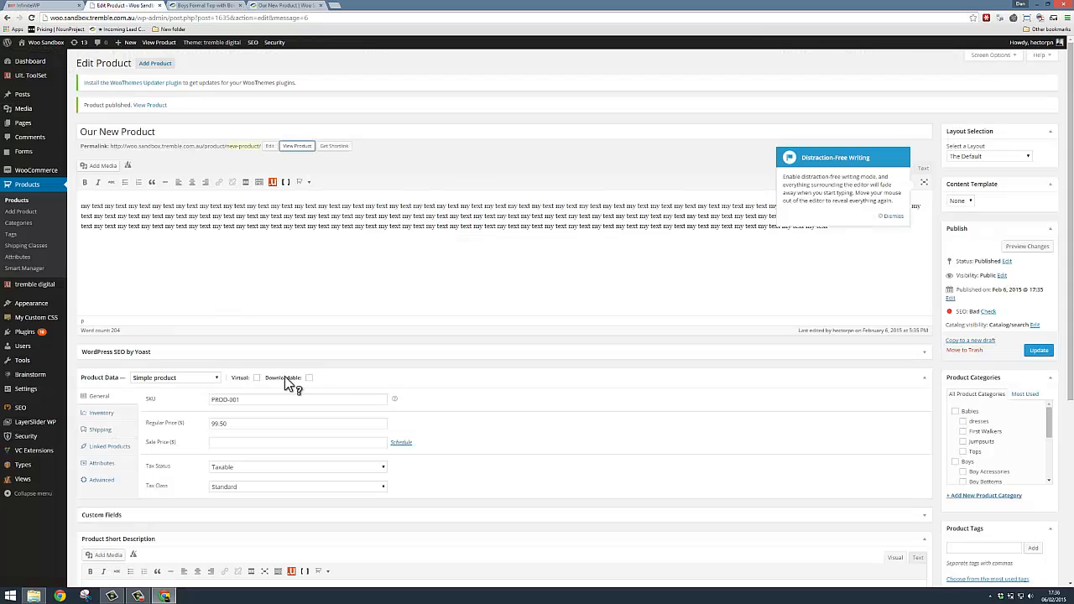
pyautogui.scroll(-3, 523, 364)
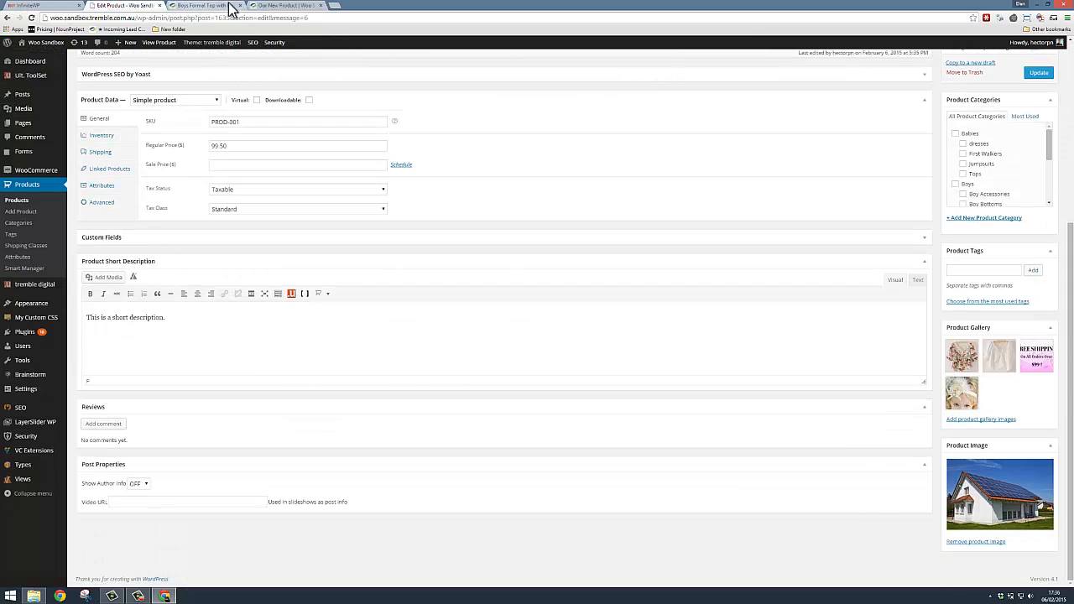
# Step: Browse the gallery thumbnails on the new product's storefront page, viewing the blouses, the house and the free-shipping banner enlarged
pyautogui.click(285, 6)
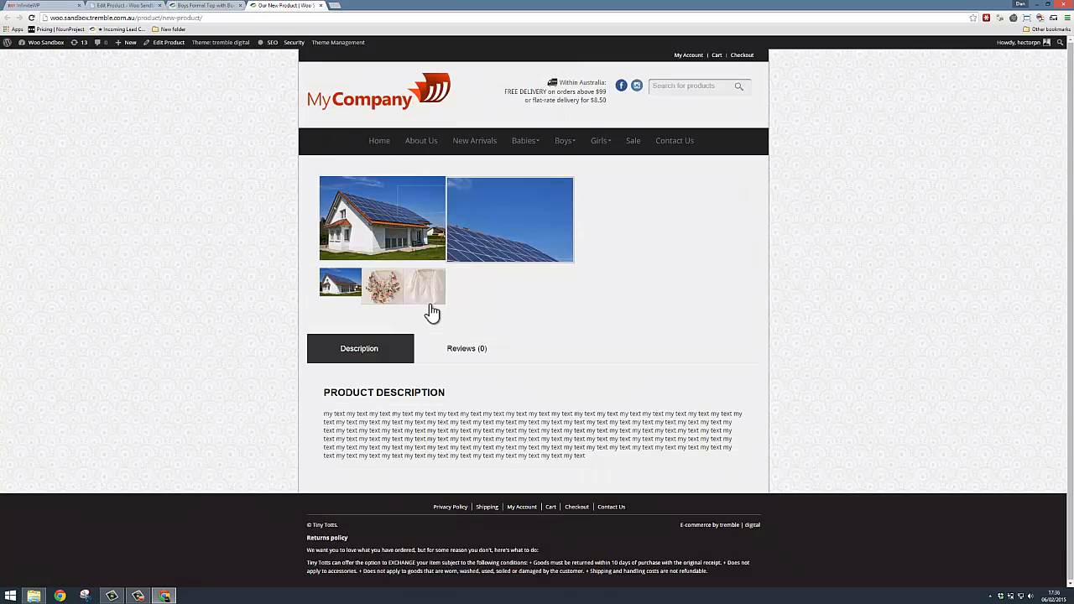
pyautogui.click(391, 294)
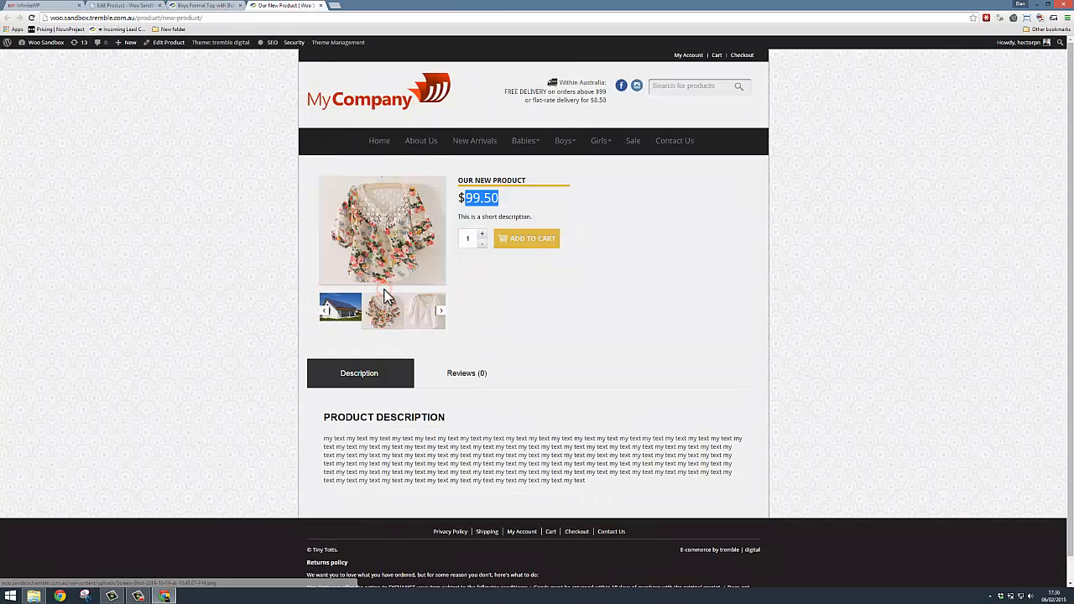
pyautogui.click(429, 319)
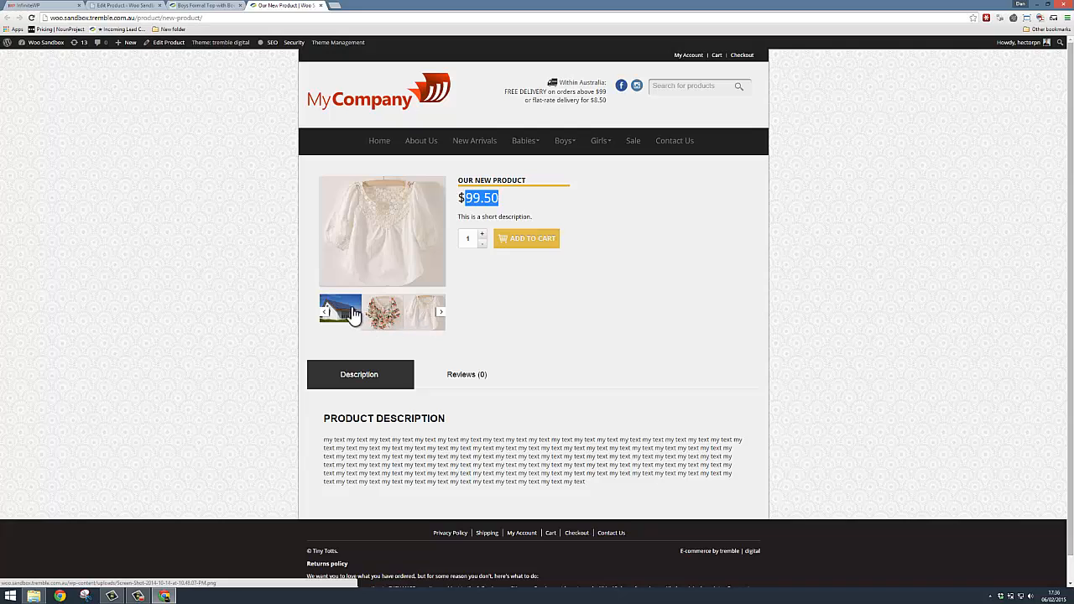
pyautogui.click(346, 309)
pyautogui.click(443, 291)
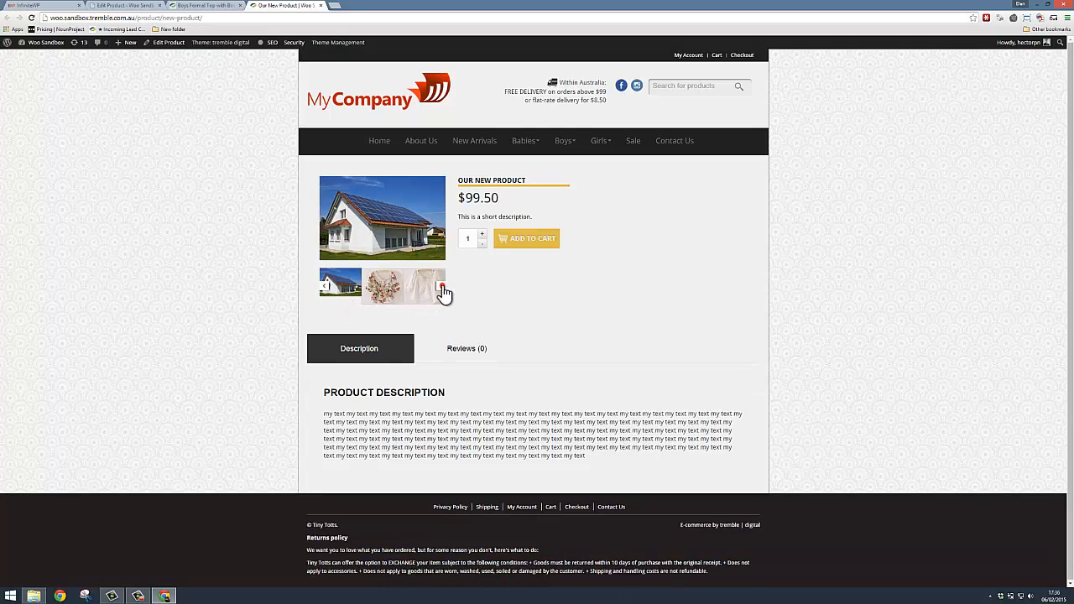
pyautogui.click(428, 288)
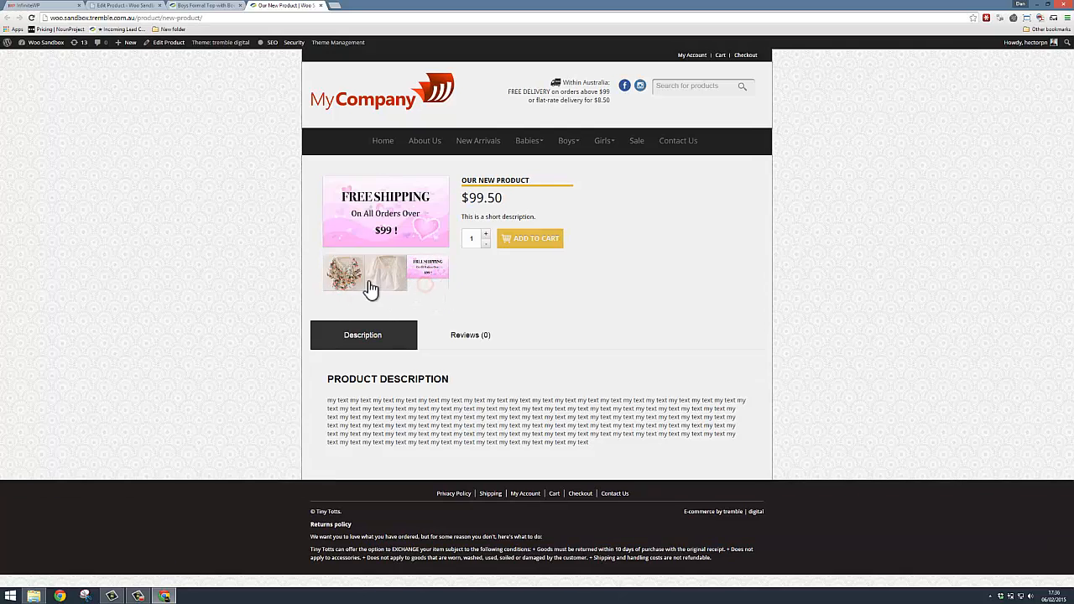
pyautogui.click(349, 286)
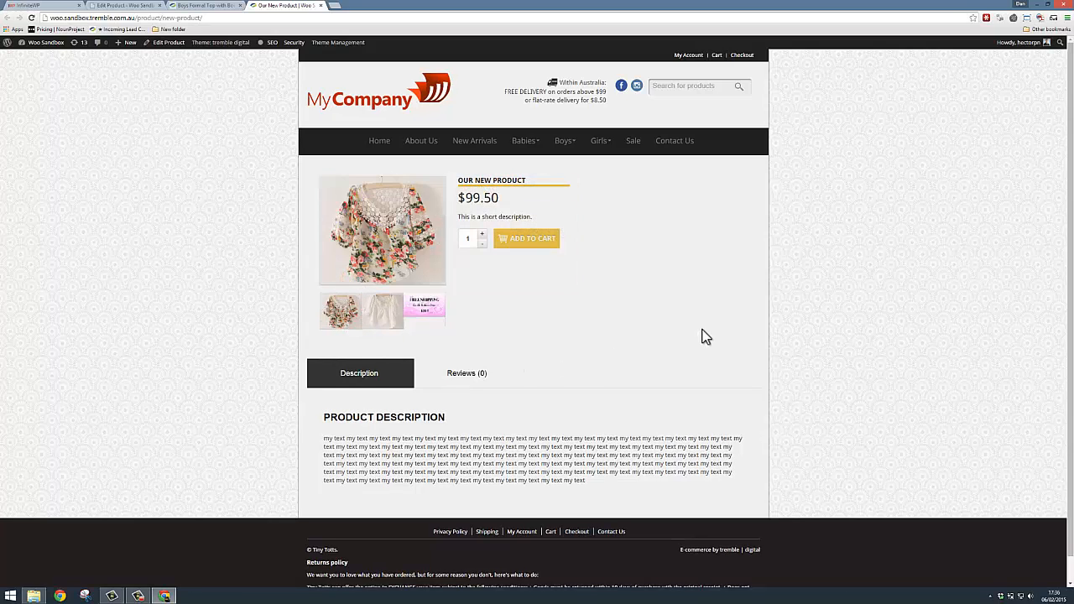
# Step: Return from the storefront page to the editor of Our New Product and move the product to the trash
pyautogui.scroll(-1, 427, 445)
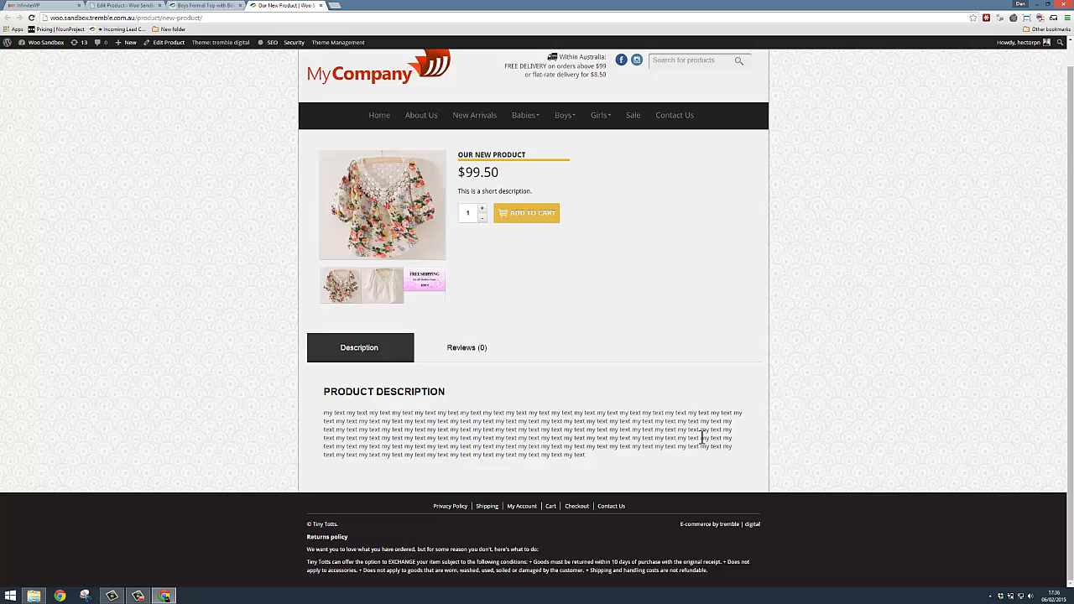
pyautogui.scroll(1, 682, 252)
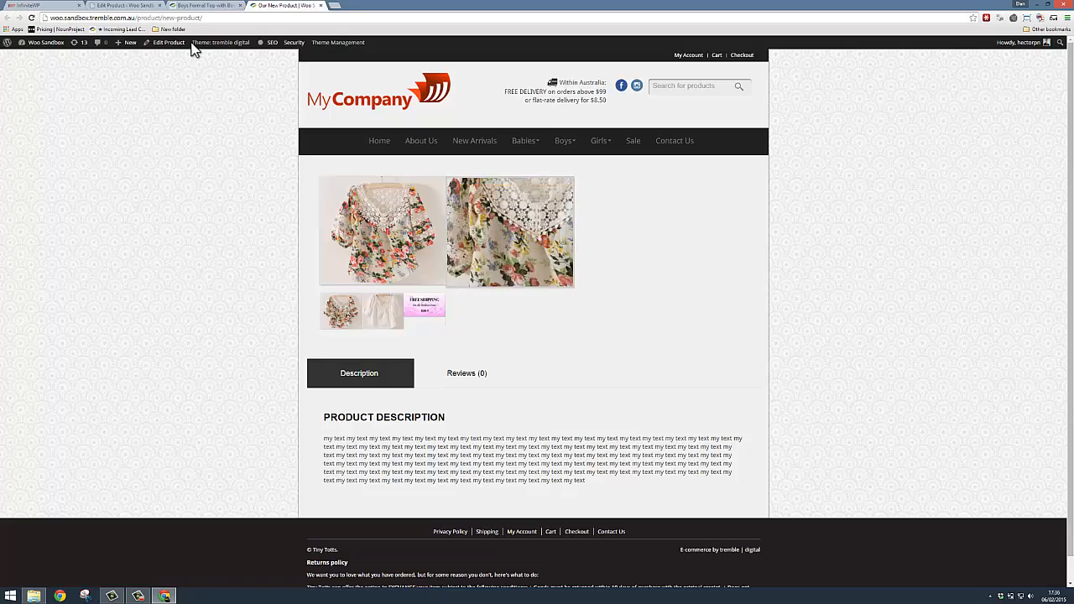
pyautogui.click(128, 8)
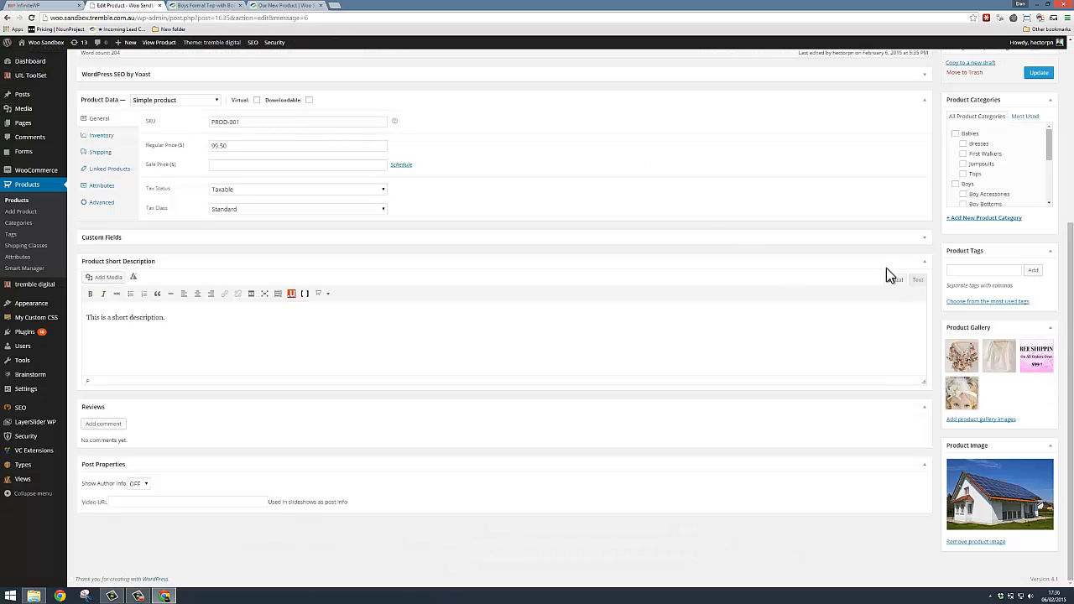
pyautogui.scroll(3, 886, 267)
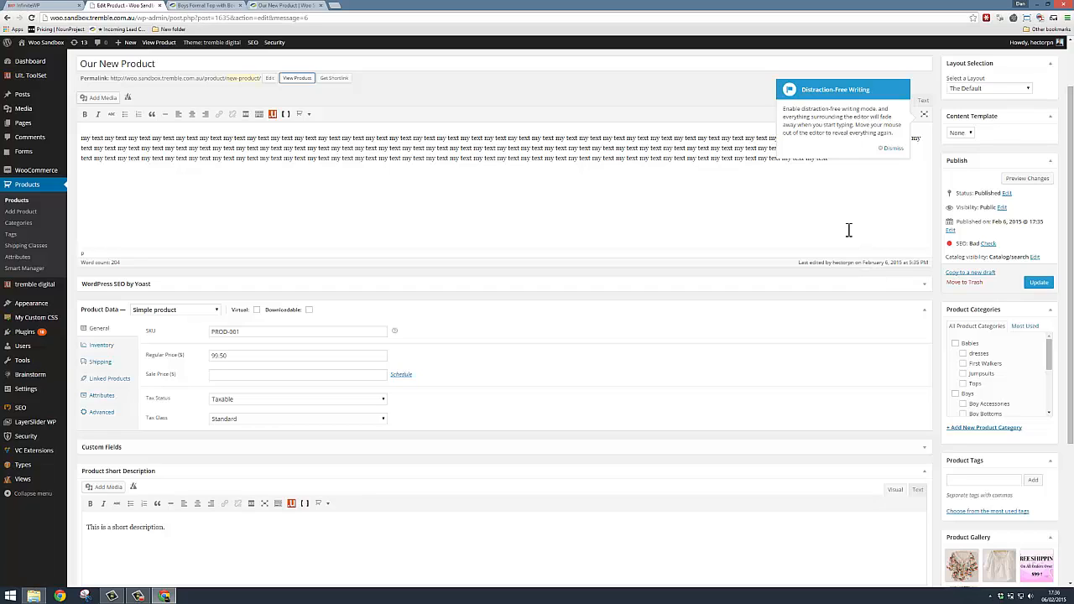
pyautogui.click(964, 284)
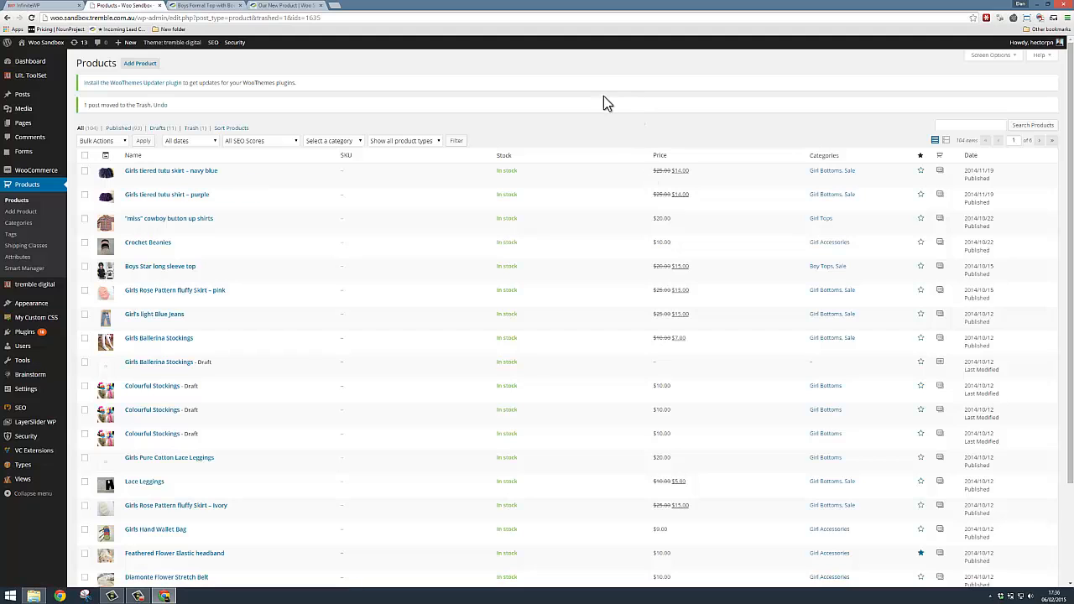
# Step: Reload the trashed product's storefront page to check whether it is still available
pyautogui.click(276, 5)
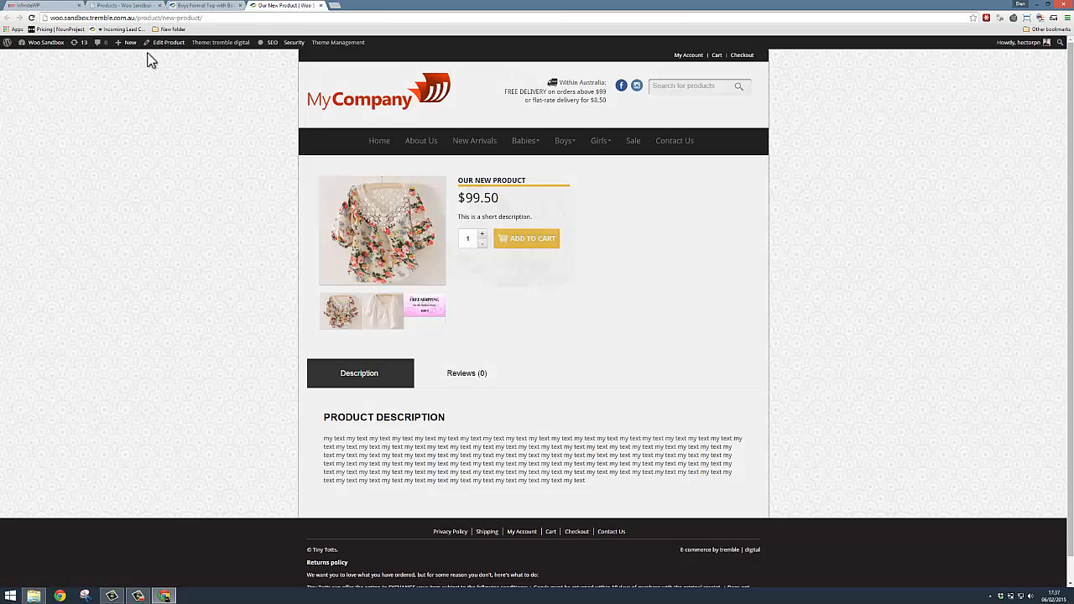
pyautogui.click(31, 19)
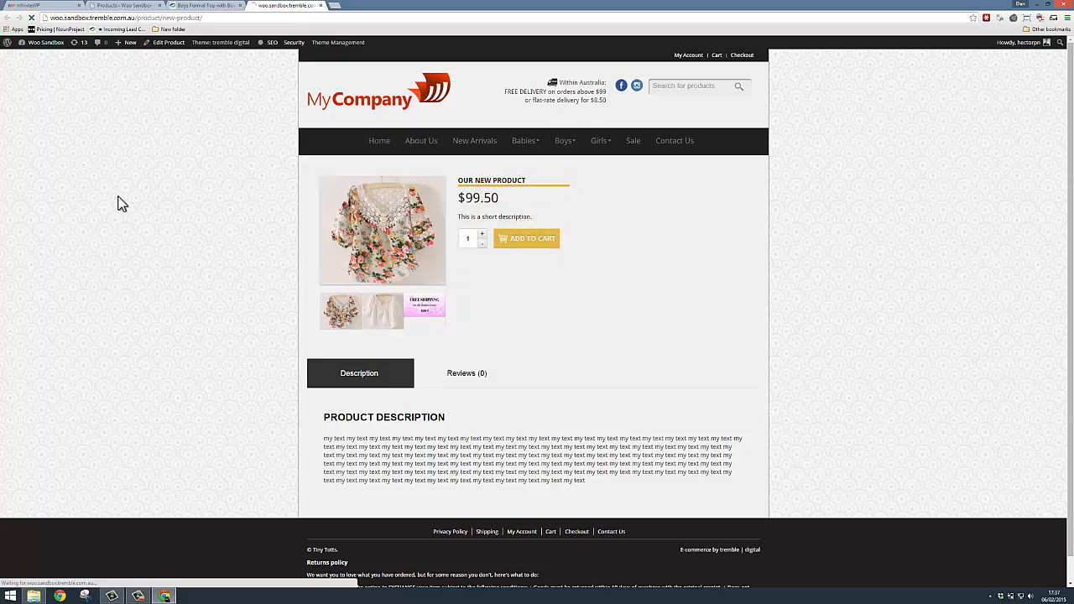